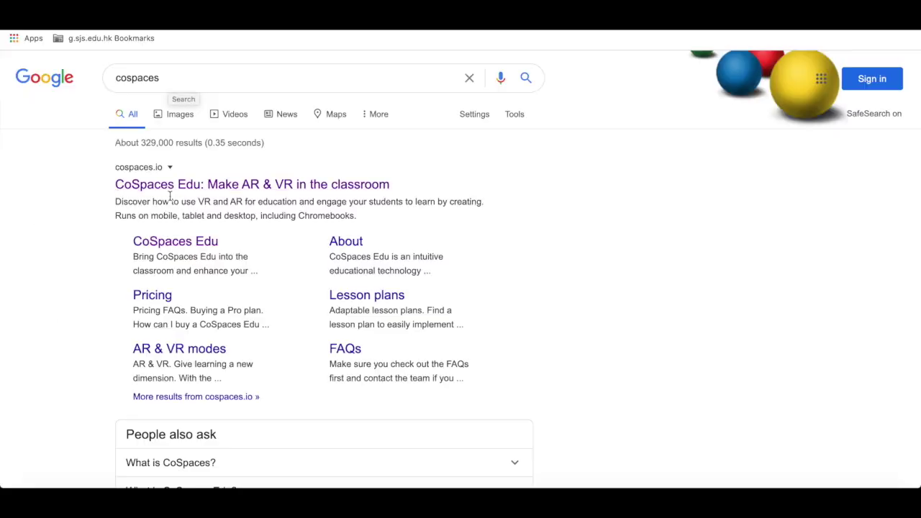
# Step: Open the CoSpaces Edu website from the search results and log in with the student Google account
pyautogui.click(168, 184)
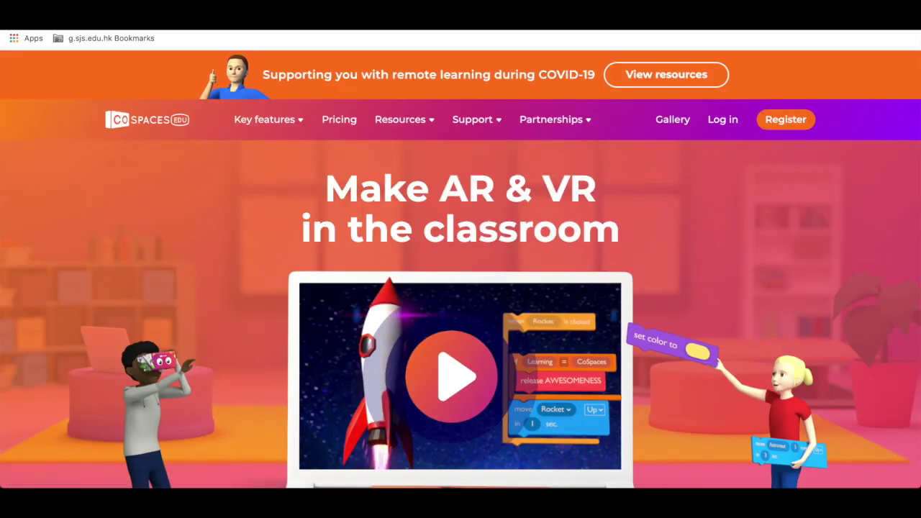
pyautogui.click(723, 121)
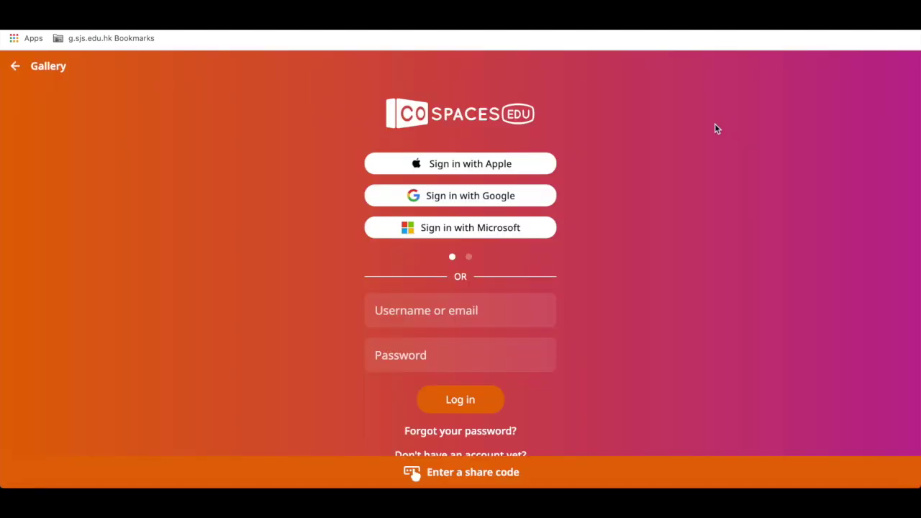
pyautogui.click(474, 205)
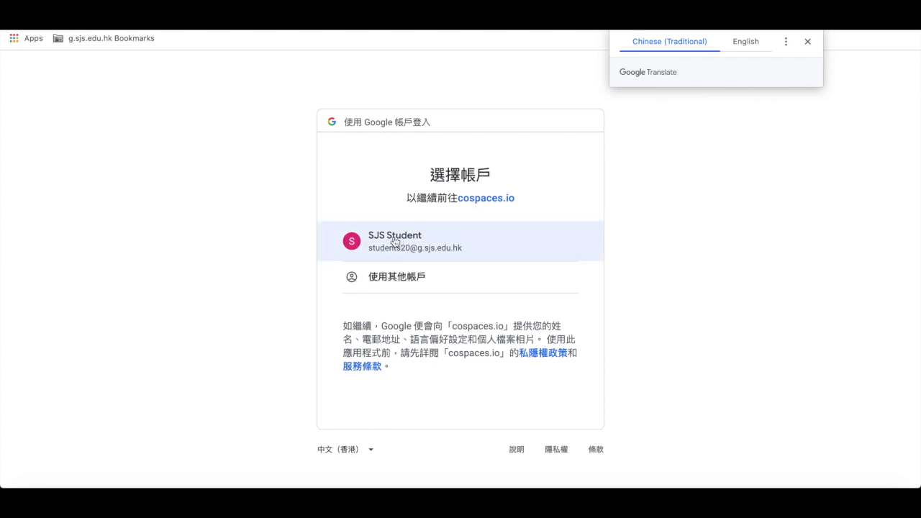
pyautogui.click(390, 239)
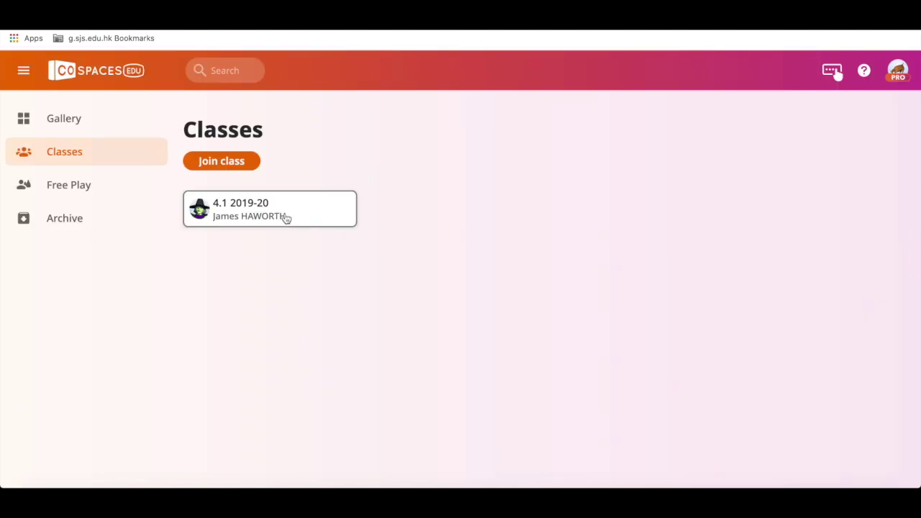
# Step: Open the virtual presentation space assignment in class 4.1 2019-20 and examine the collage on its wall
pyautogui.click(276, 215)
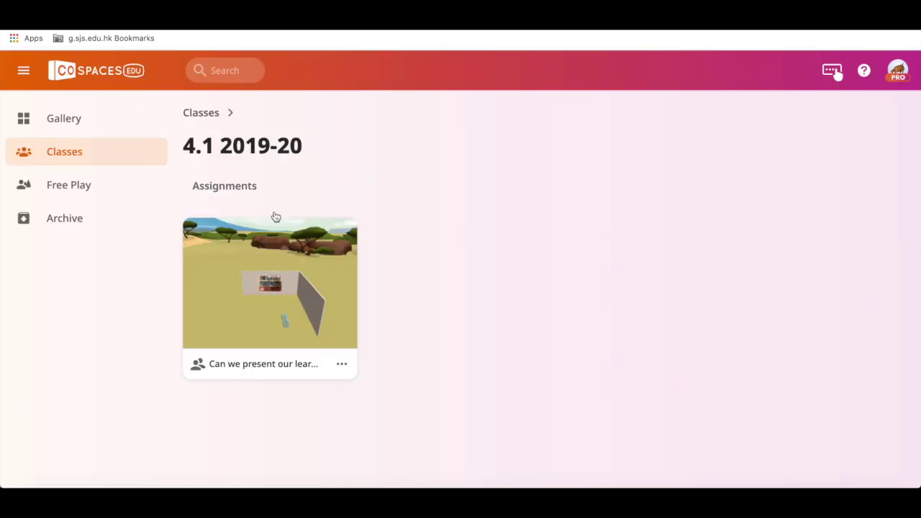
pyautogui.click(248, 290)
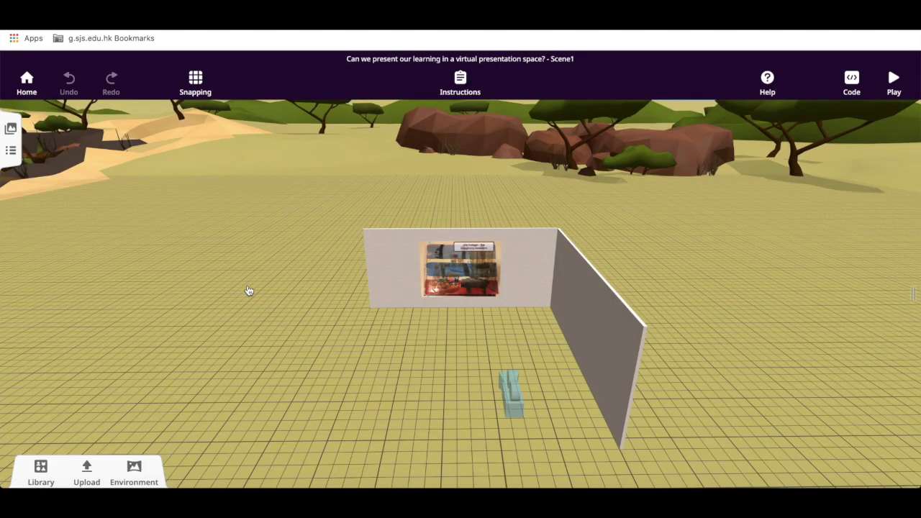
pyautogui.doubleClick(469, 288)
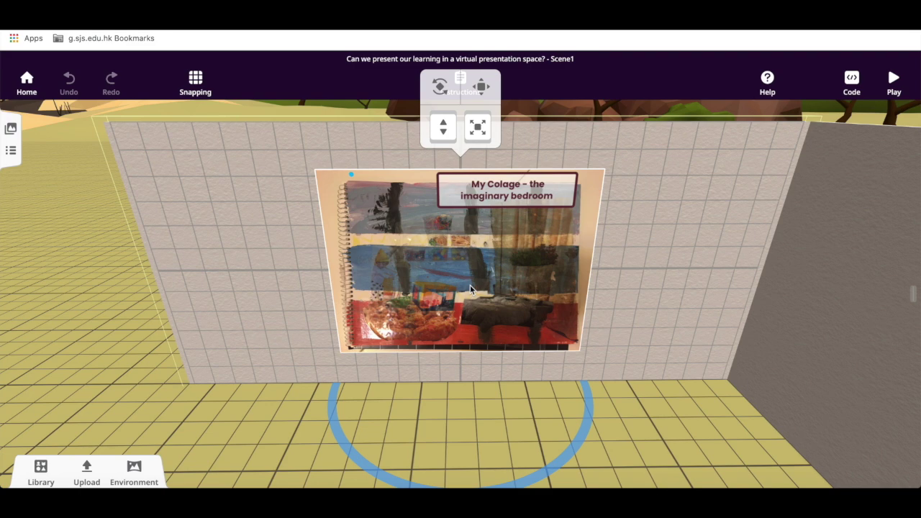
pyautogui.scroll(-5, 470, 285)
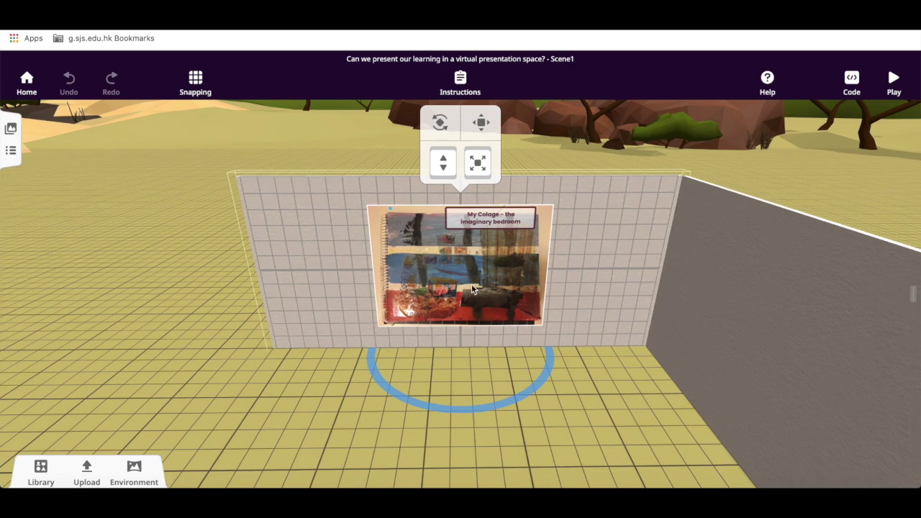
pyautogui.click(289, 234)
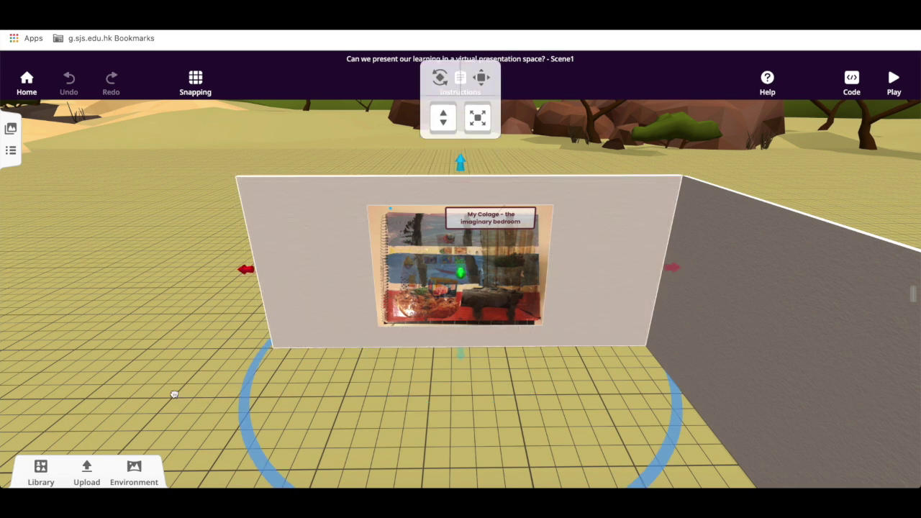
# Step: Add a flat plain text object from the Building library to the ground beside the collage wall
pyautogui.click(36, 476)
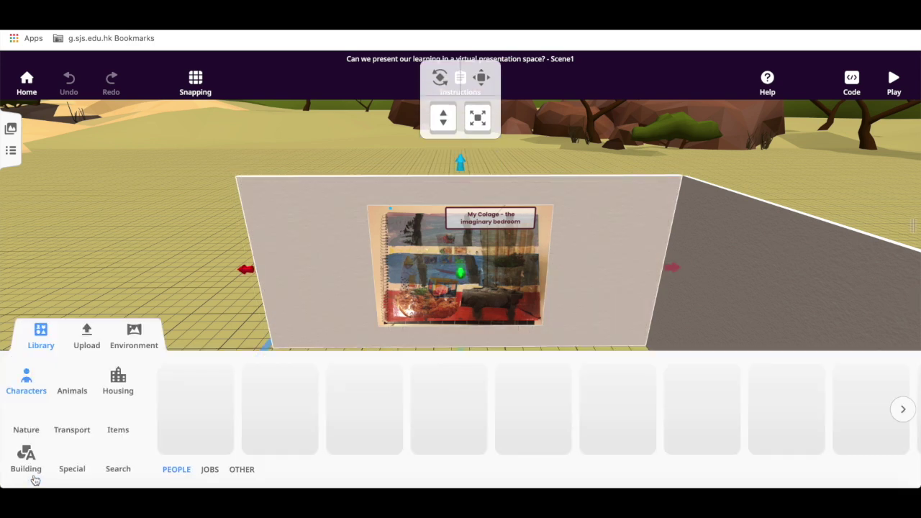
pyautogui.click(113, 279)
pyautogui.scroll(-3, 152, 256)
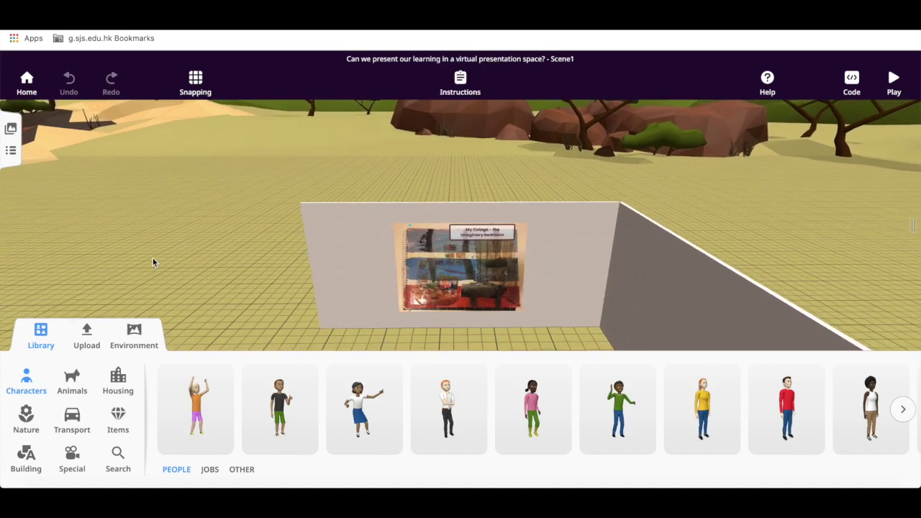
pyautogui.scroll(-1, 152, 257)
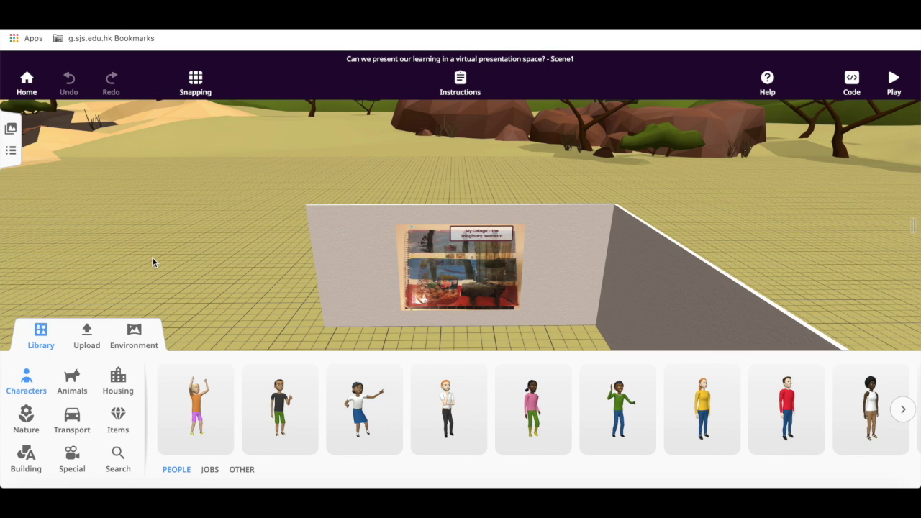
pyautogui.click(26, 461)
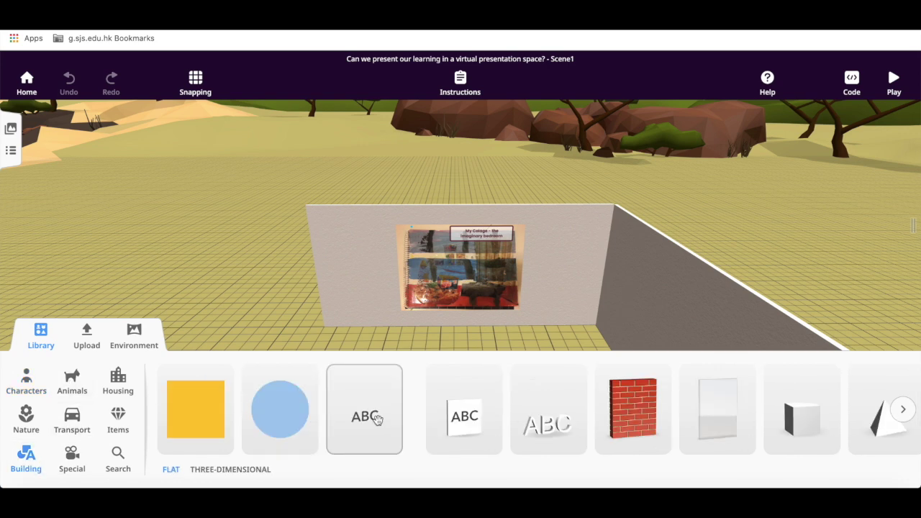
pyautogui.moveTo(377, 419); pyautogui.dragTo(298, 346)
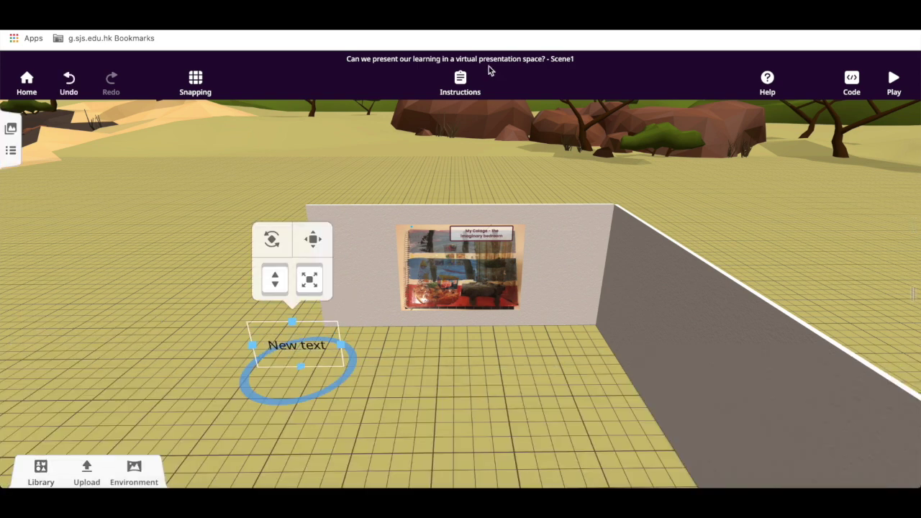
# Step: Replace the placeholder text with the collage fish description beginning "I combined different materials such as pieces of paper, cellophane, paint and glitter."
pyautogui.rightClick(295, 348)
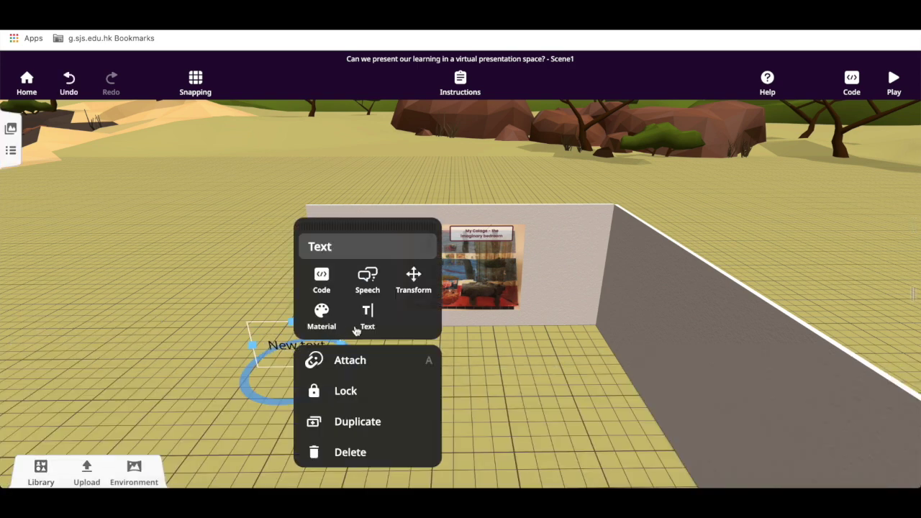
pyautogui.click(367, 315)
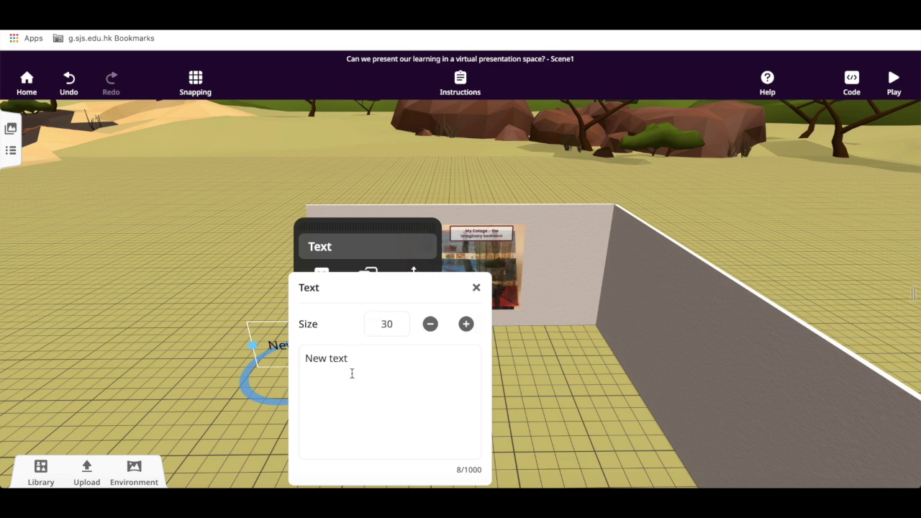
pyautogui.moveTo(349, 357); pyautogui.dragTo(293, 357)
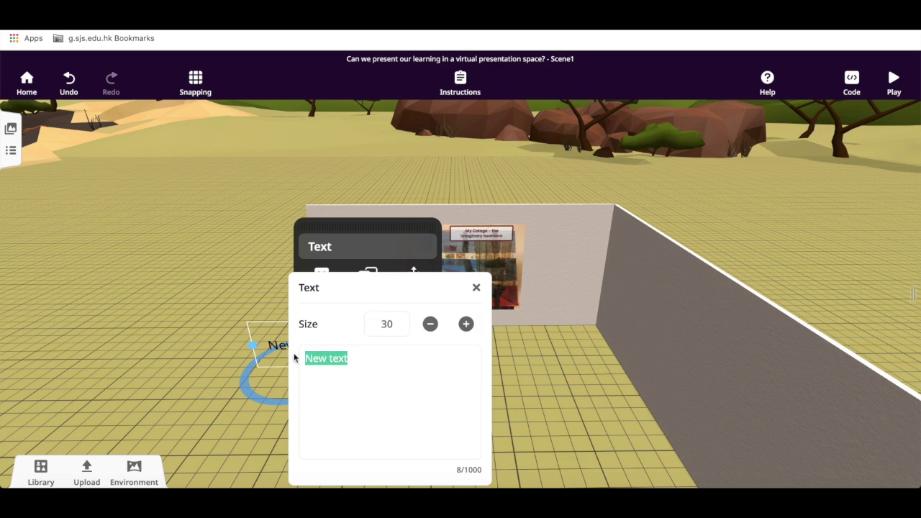
pyautogui.write('I combined different materials such as pieces of paper, cellophane, paint and glitter. I used them to create a collage fish. A challenge was finding the right mix of colours that went well together.')
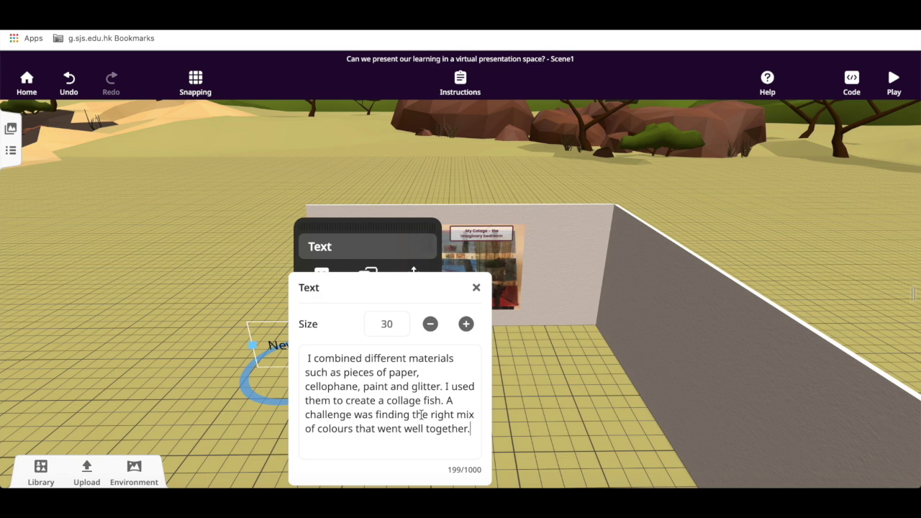
pyautogui.click(476, 288)
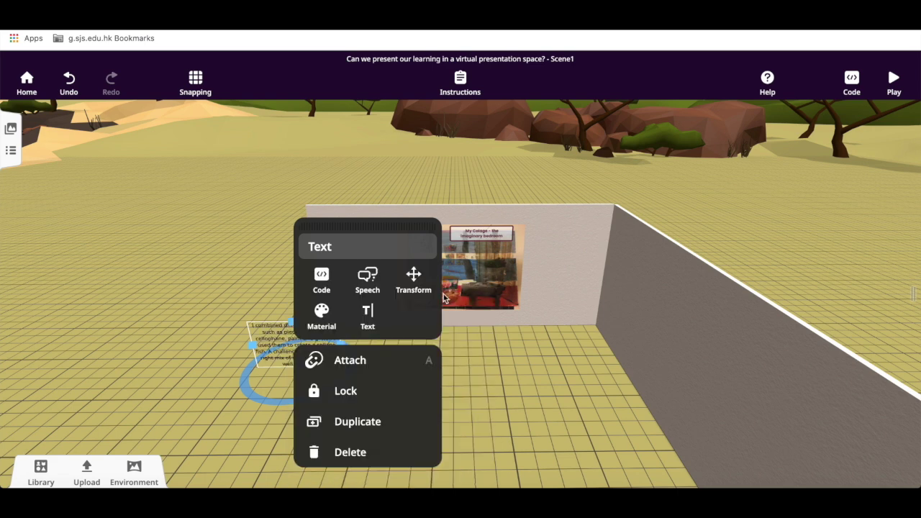
pyautogui.click(285, 346)
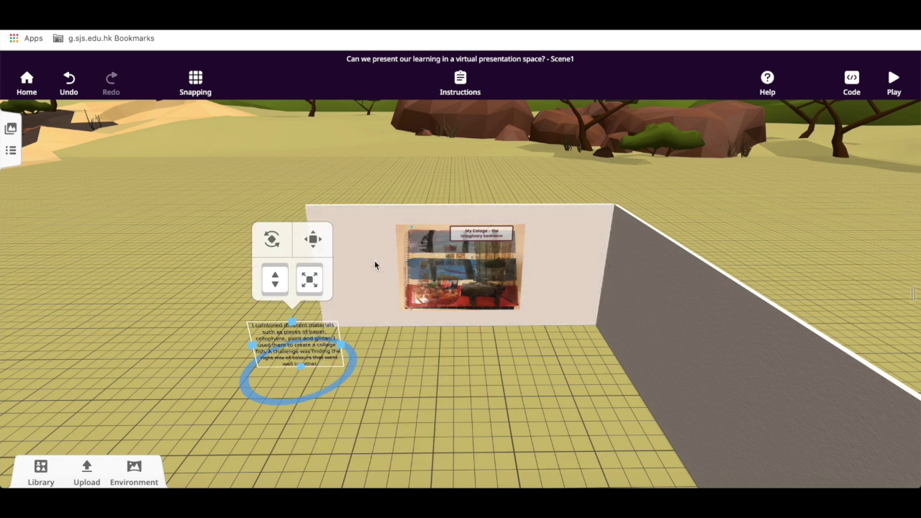
# Step: Slide the collage towards the right end of its wall and attach the description text in the free space on its left
pyautogui.click(480, 271)
pyautogui.moveTo(479, 272); pyautogui.dragTo(536, 272)
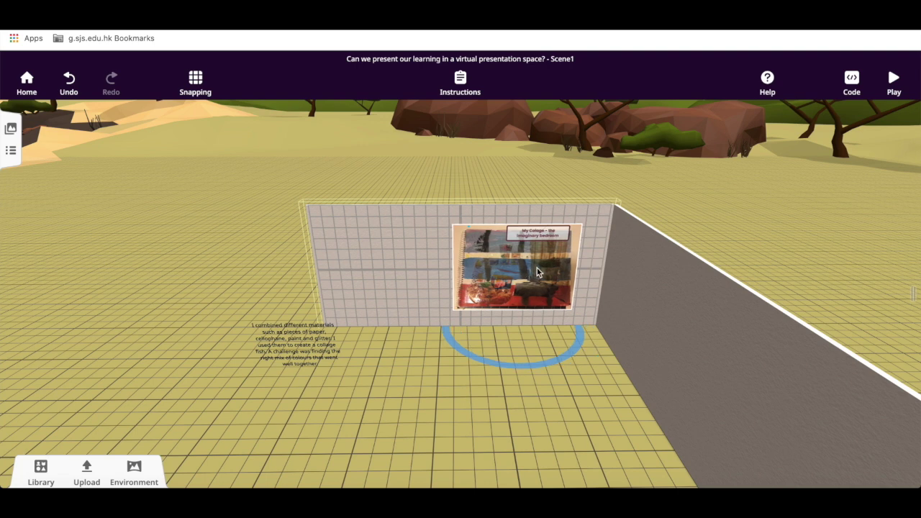
pyautogui.click(323, 350)
pyautogui.click(321, 349)
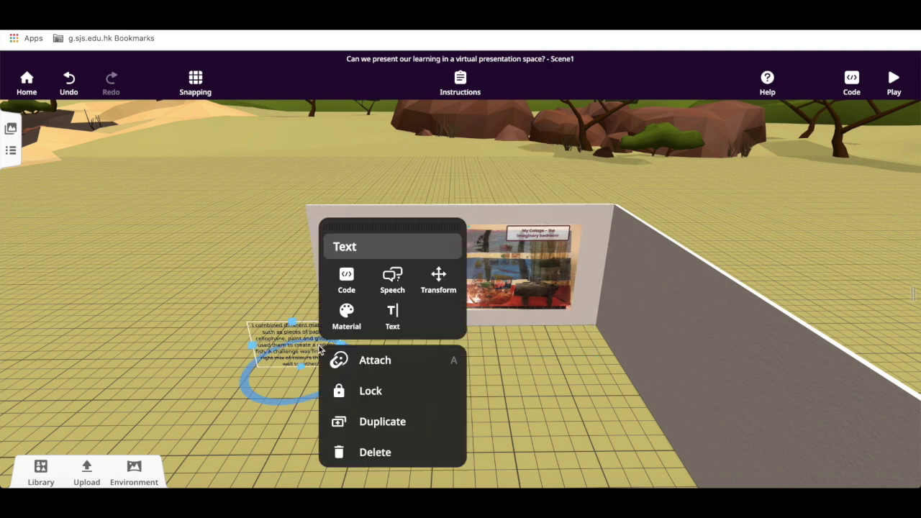
pyautogui.click(352, 362)
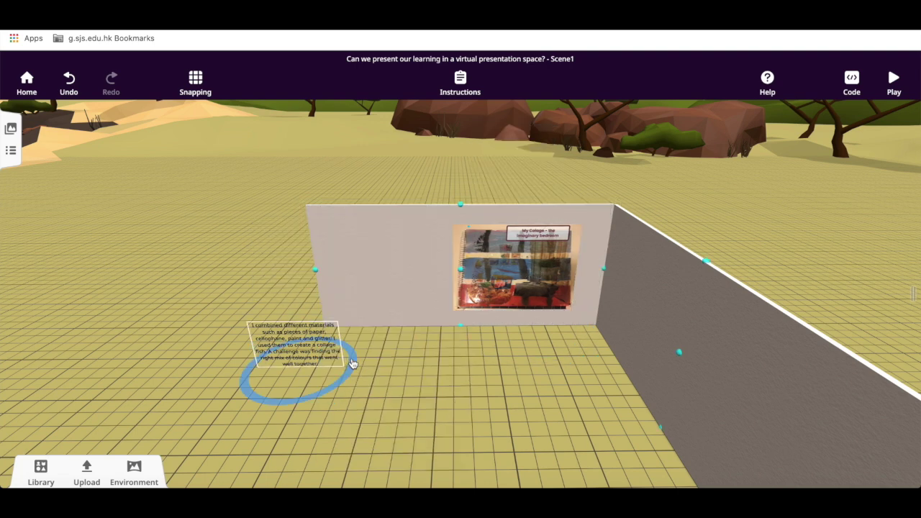
pyautogui.click(460, 270)
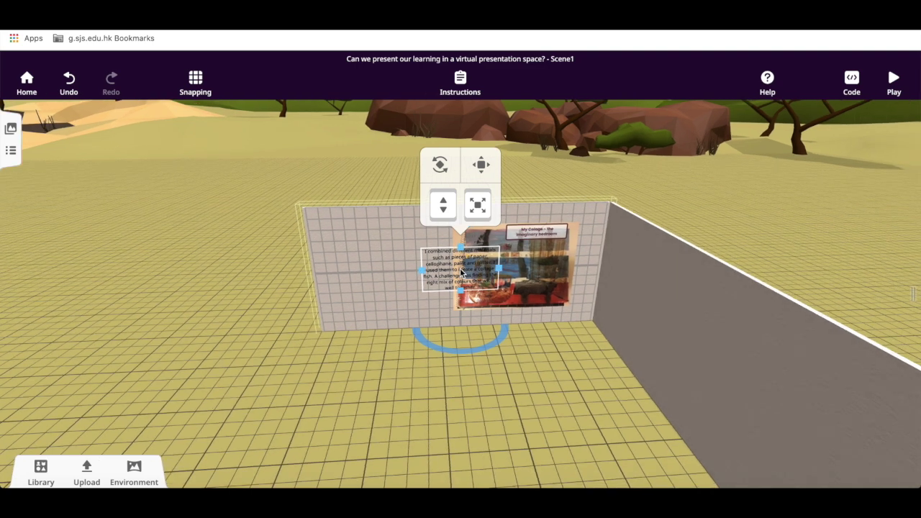
pyautogui.moveTo(461, 272); pyautogui.dragTo(382, 272)
pyautogui.click(476, 219)
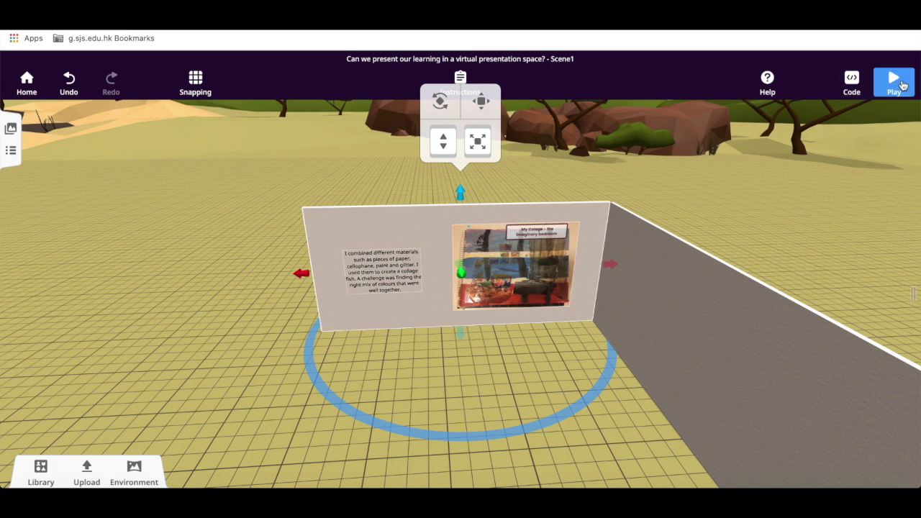
# Step: Play the scene, move backwards to view the wall from a distance, and return to the editor
pyautogui.click(902, 86)
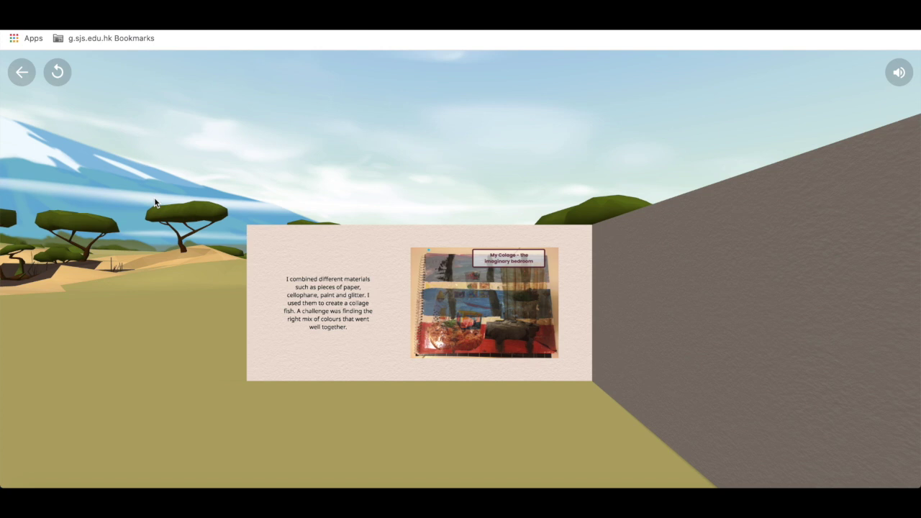
pyautogui.press('Down')
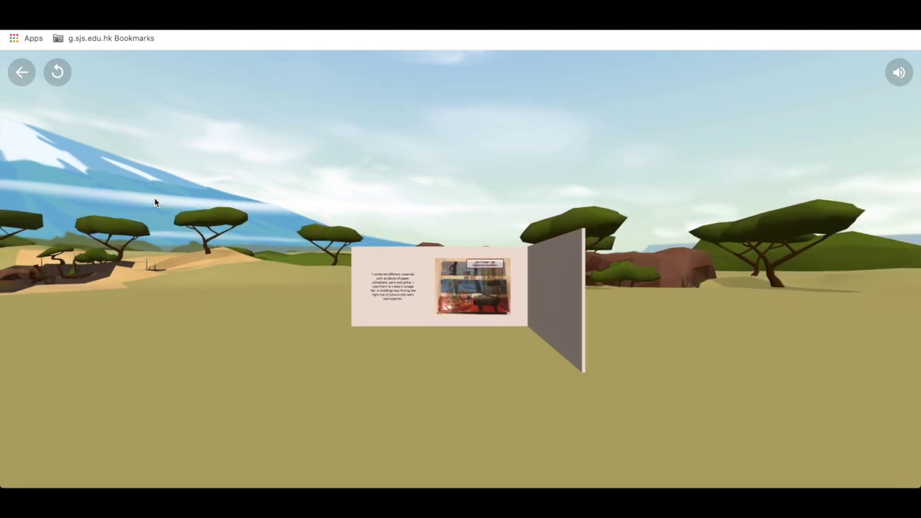
pyautogui.press('Down')
pyautogui.click(22, 72)
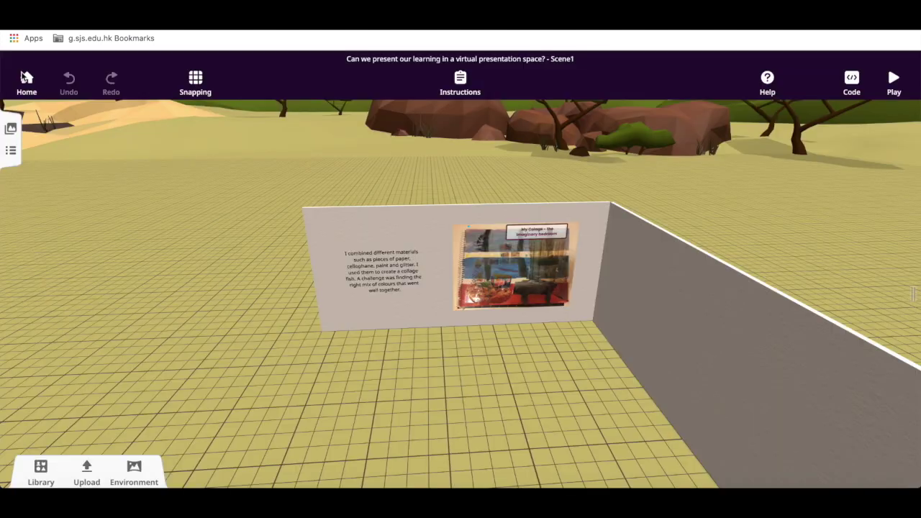
# Step: Increase the size of the description text on the wall to 21
pyautogui.click(366, 261)
pyautogui.rightClick(366, 261)
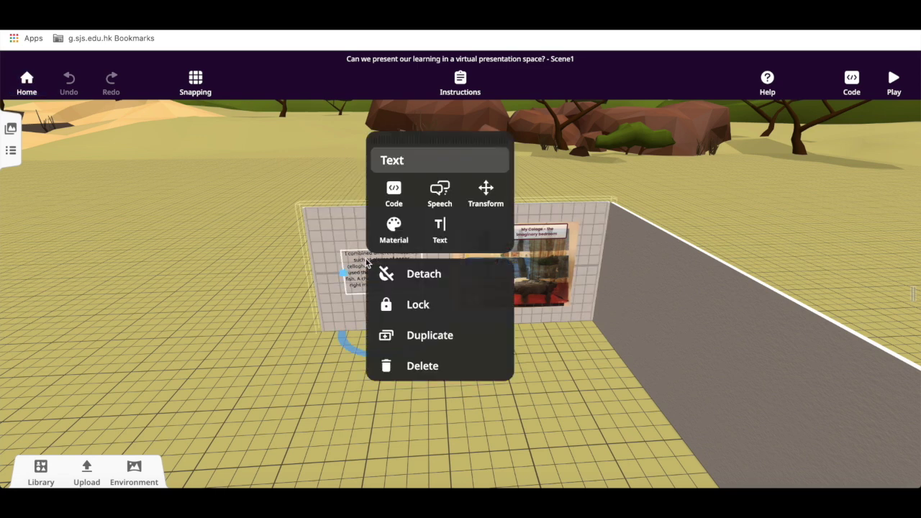
pyautogui.click(435, 241)
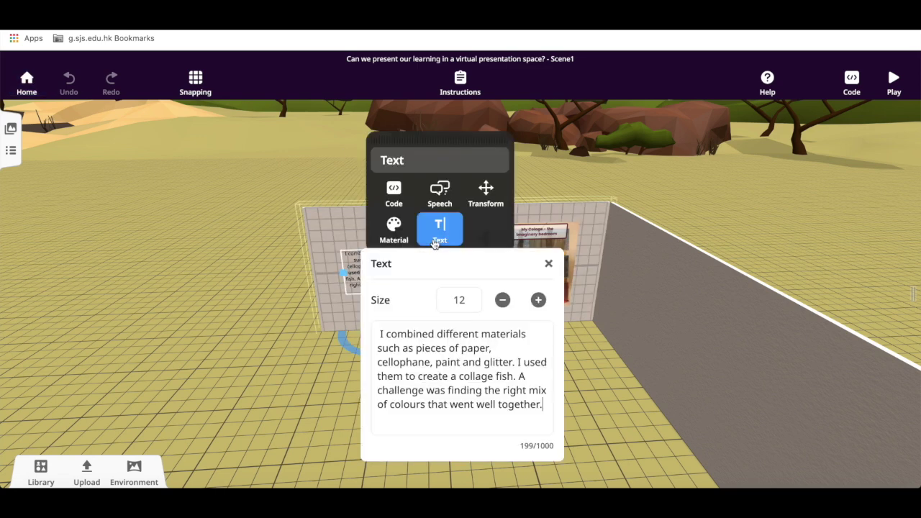
pyautogui.click(539, 301)
pyautogui.click(539, 301)
pyautogui.click(539, 301)
pyautogui.click(539, 301)
pyautogui.click(539, 301)
pyautogui.click(539, 300)
pyautogui.click(538, 300)
pyautogui.click(538, 300)
pyautogui.click(538, 300)
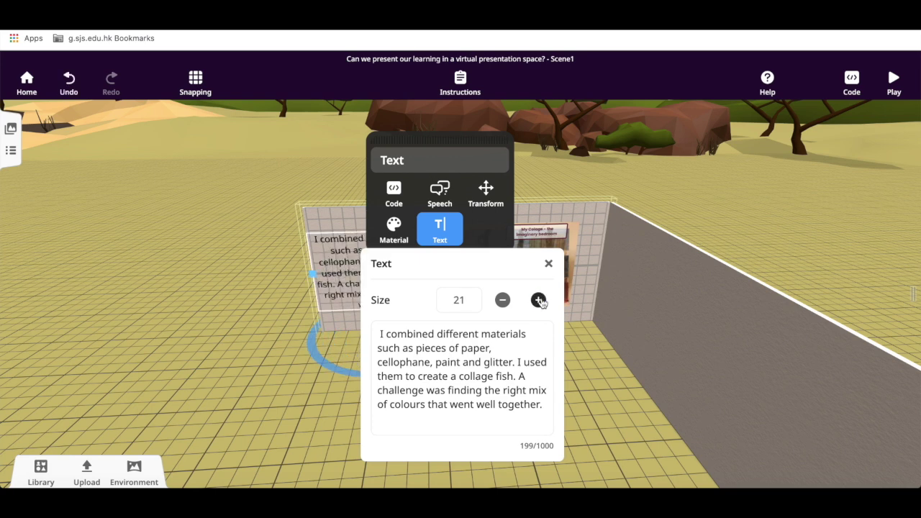
pyautogui.click(217, 364)
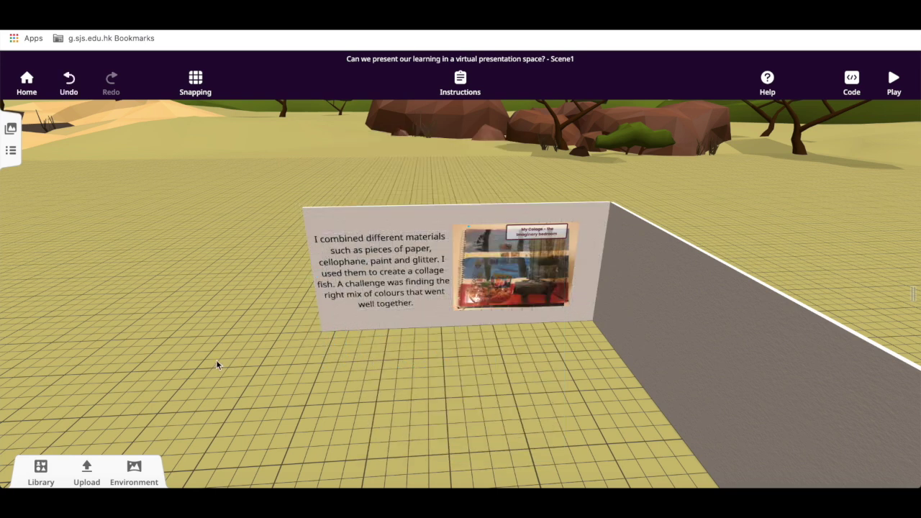
# Step: Change the description text's material color to the yellow preset
pyautogui.click(377, 280)
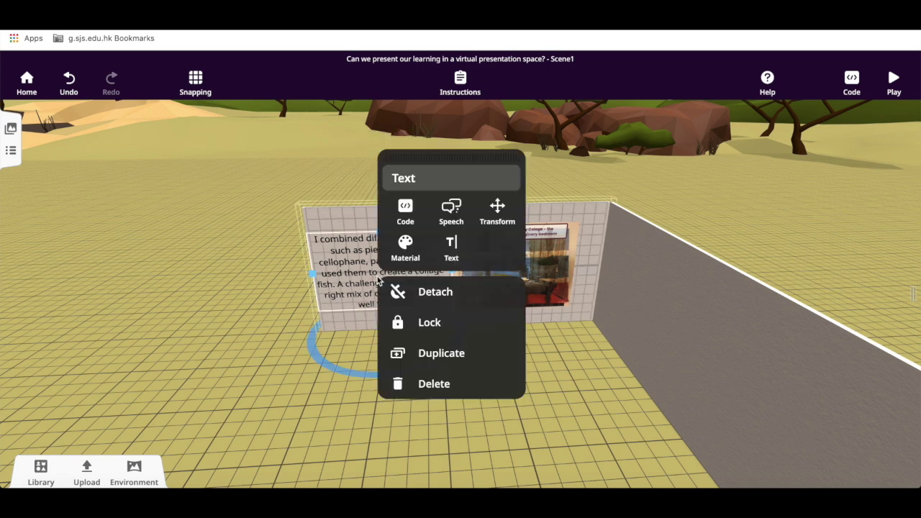
pyautogui.click(408, 247)
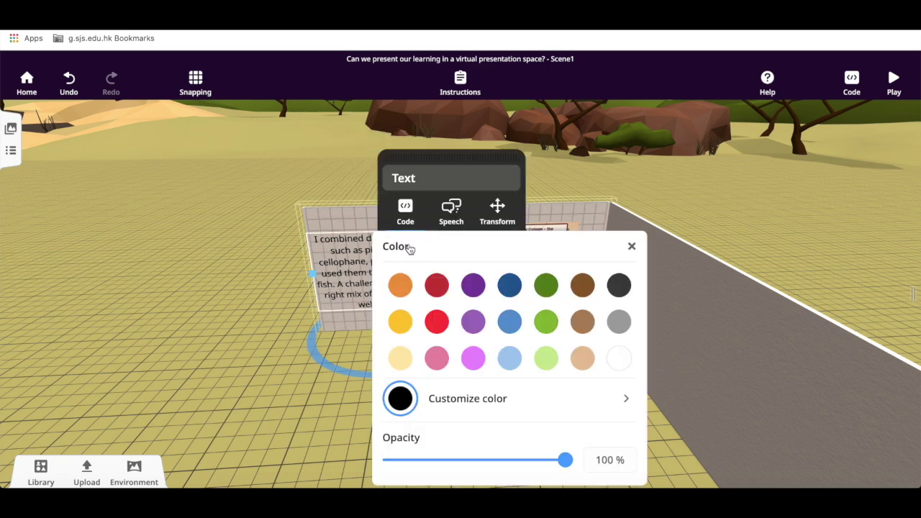
pyautogui.click(400, 331)
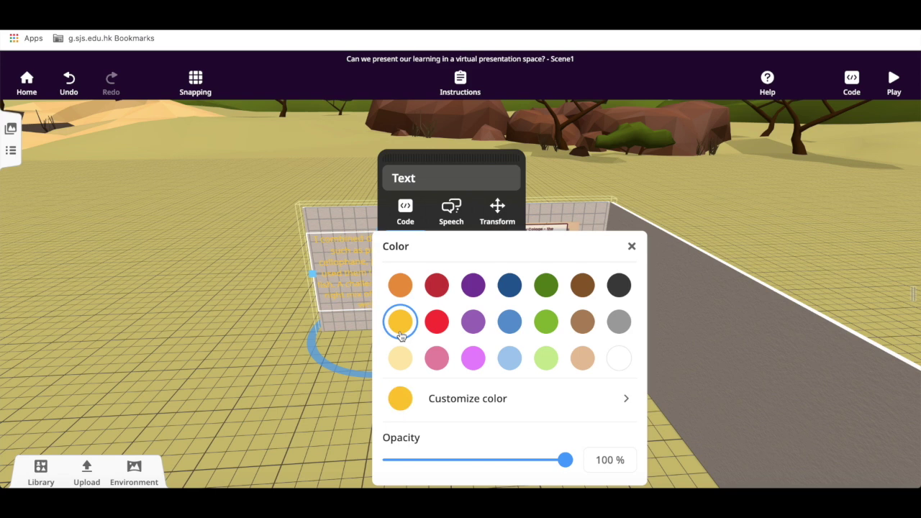
# Step: Change the description text's material color to the dark blue preset, previewing the scene in play mode before and after
pyautogui.click(894, 83)
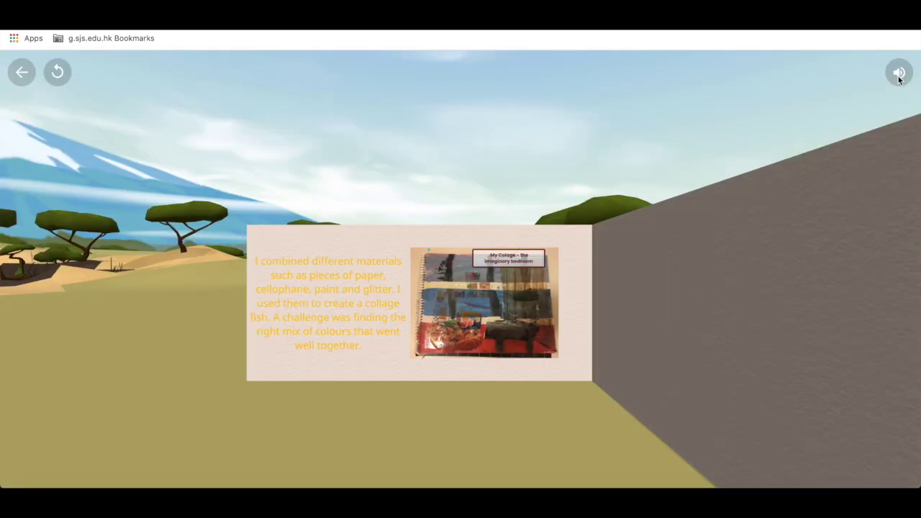
pyautogui.click(22, 72)
pyautogui.click(382, 281)
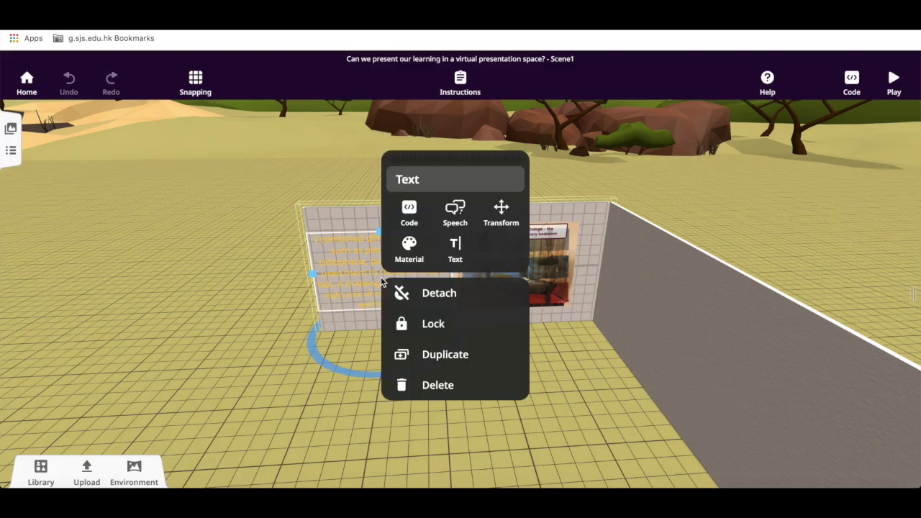
pyautogui.click(408, 243)
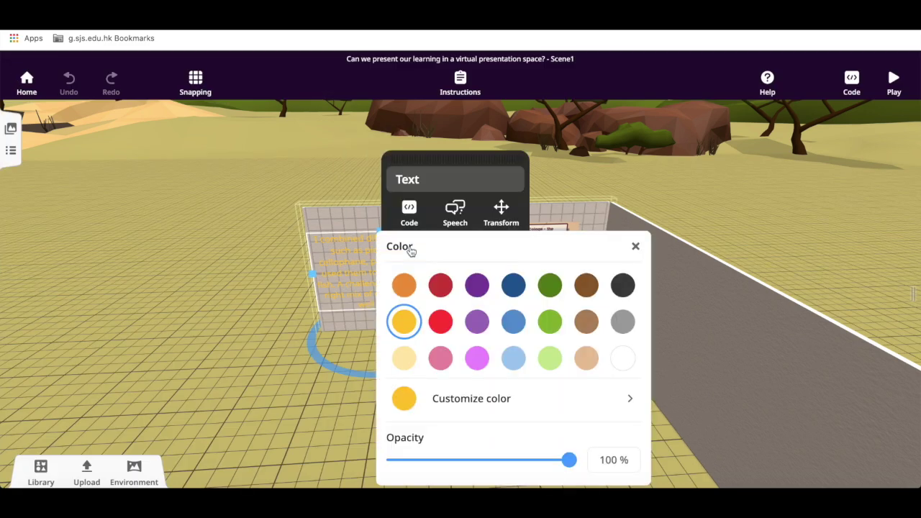
pyautogui.click(623, 286)
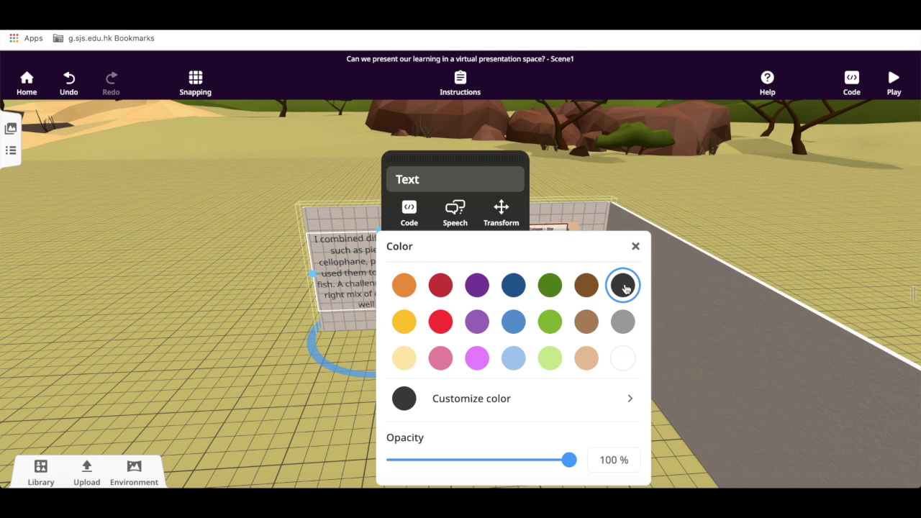
pyautogui.click(513, 286)
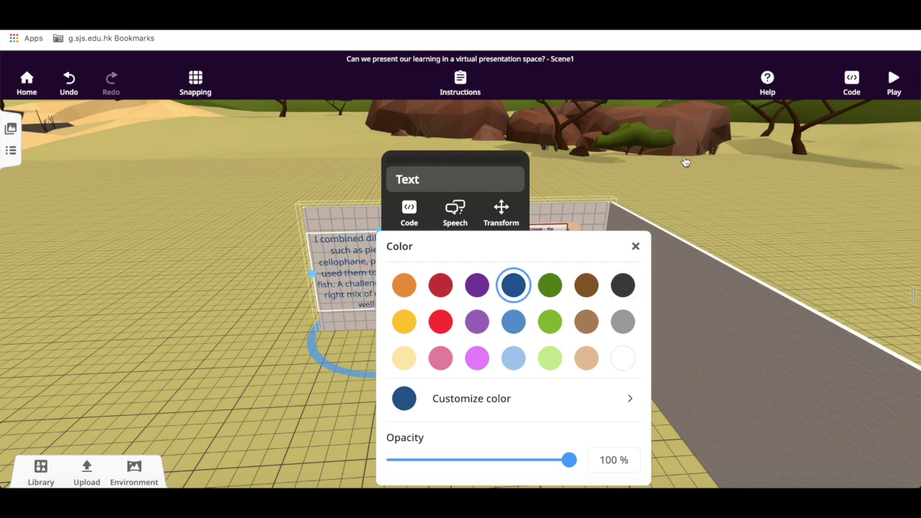
pyautogui.click(892, 85)
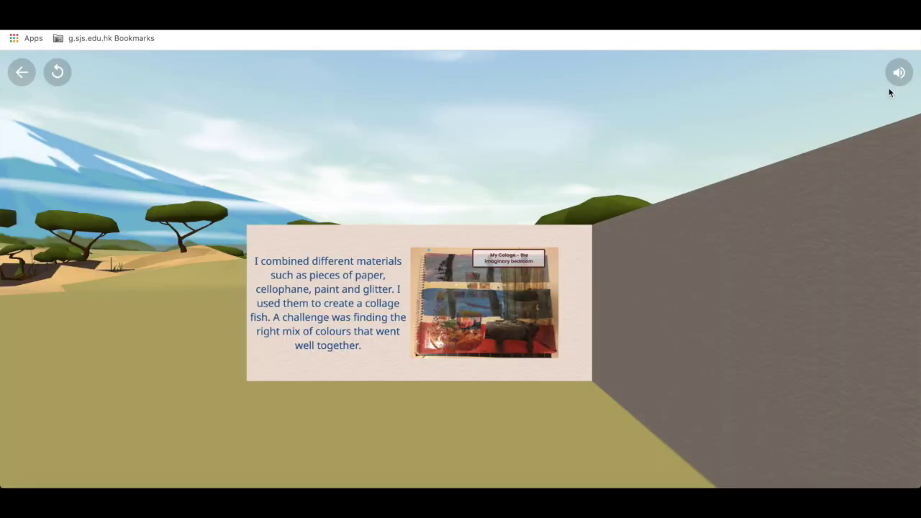
pyautogui.click(22, 72)
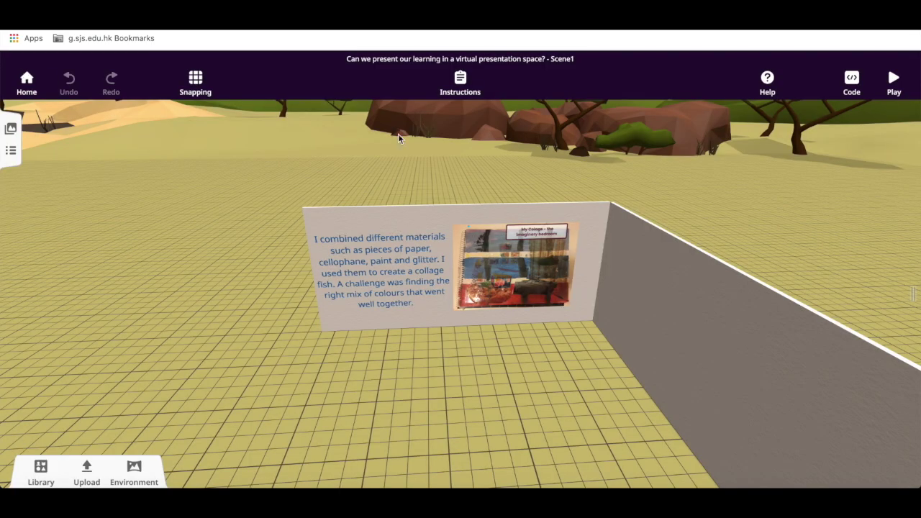
# Step: Enlarge the wall that holds the description text and collage, scaling its attached items with it
pyautogui.click(579, 211)
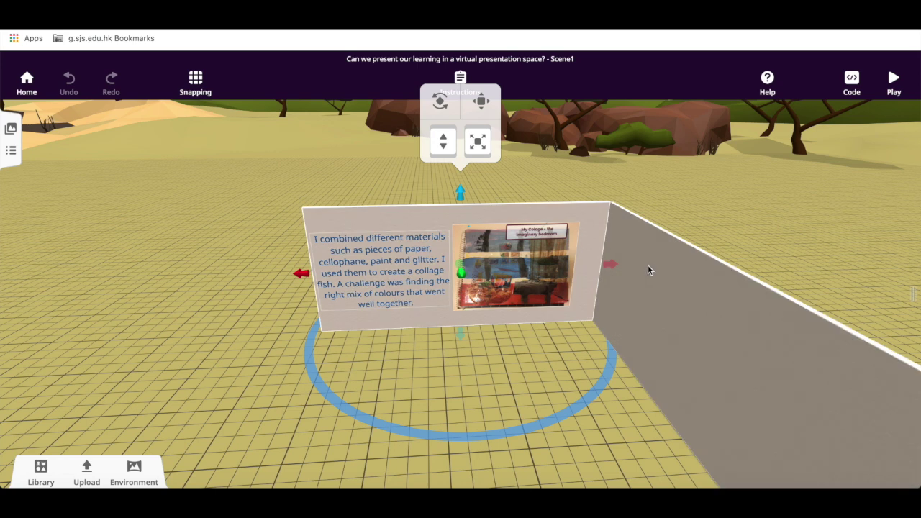
pyautogui.click(478, 141)
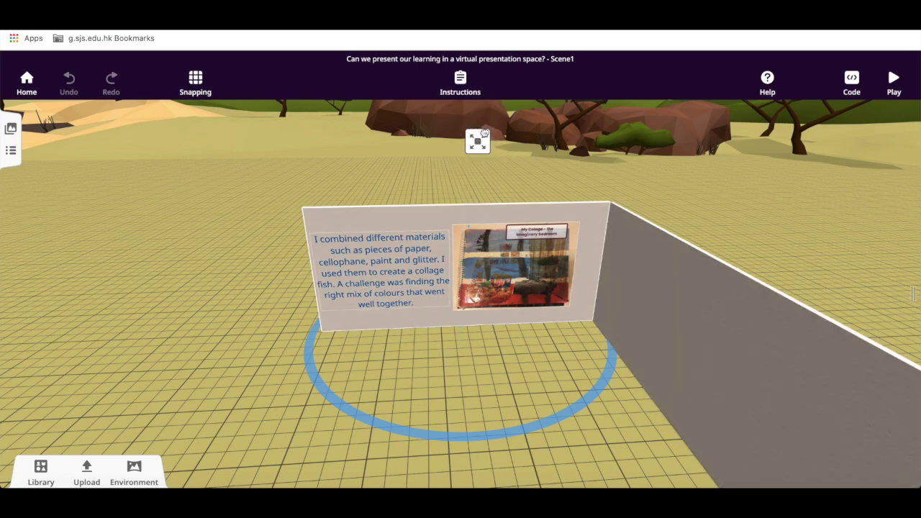
pyautogui.moveTo(484, 134)
pyautogui.mouseDown()
pyautogui.moveTo(573, 57)
pyautogui.moveTo(479, 134)
pyautogui.mouseUp()
pyautogui.click(487, 137)
pyautogui.moveTo(487, 138); pyautogui.dragTo(520, 98)
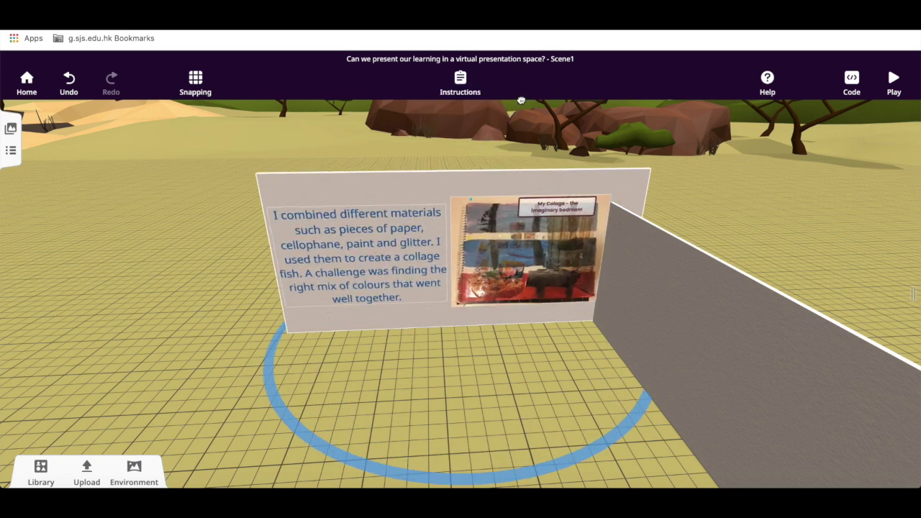
# Step: Move the dark side wall outwards and align its end flush with the edge of the enlarged collage wall
pyautogui.click(664, 366)
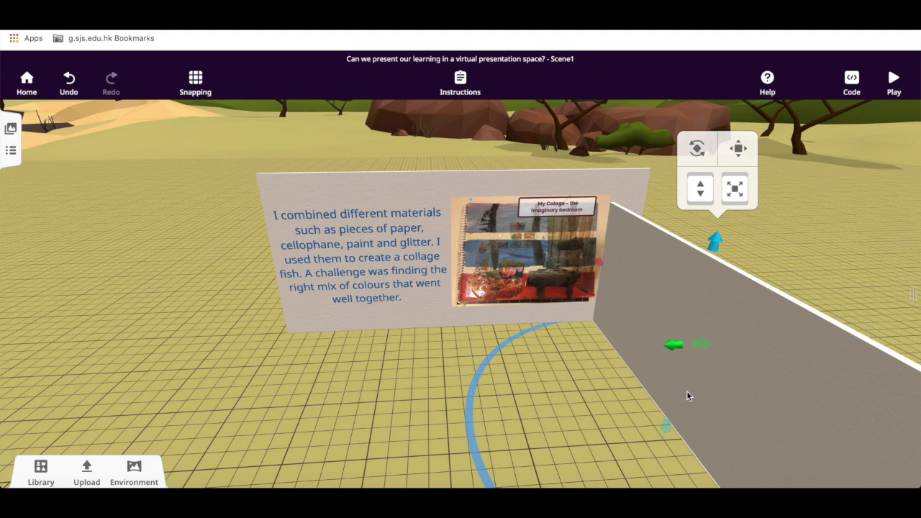
pyautogui.scroll(-4, 695, 378)
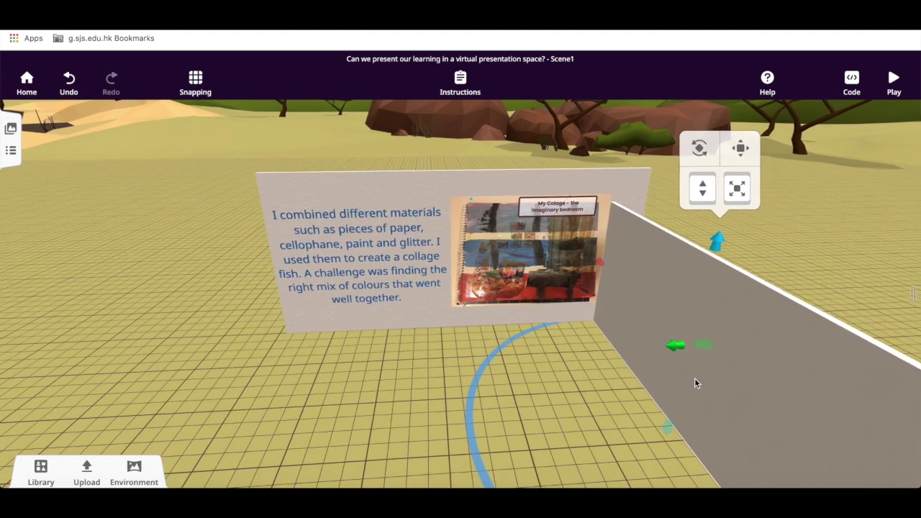
pyautogui.click(695, 152)
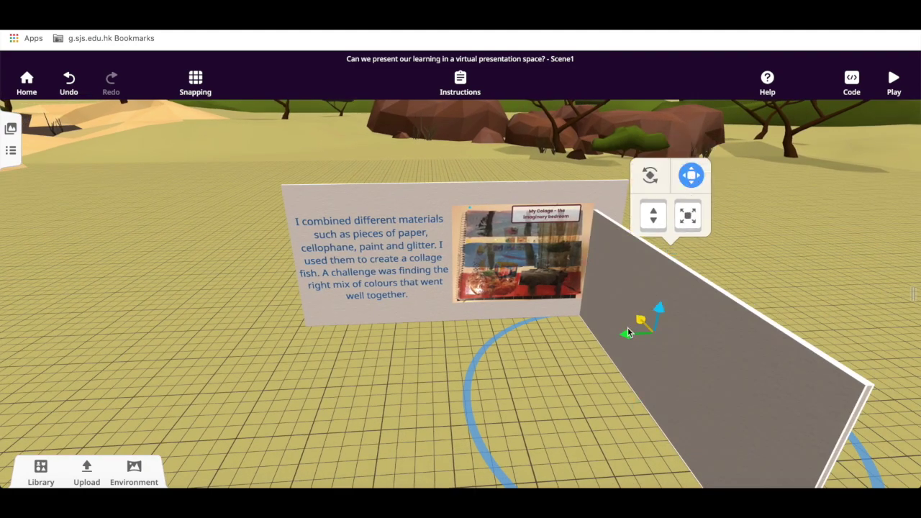
pyautogui.moveTo(634, 334); pyautogui.dragTo(664, 325)
pyautogui.moveTo(723, 214); pyautogui.dragTo(775, 170)
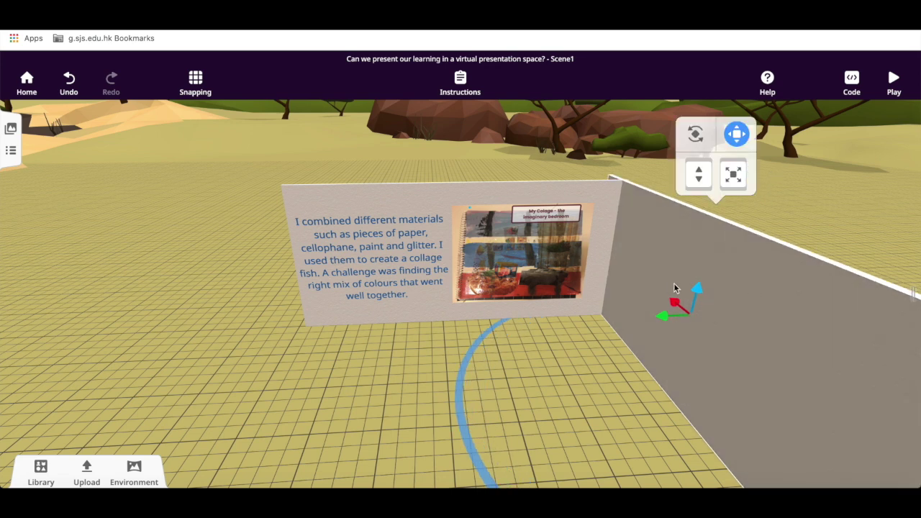
pyautogui.moveTo(674, 302); pyautogui.dragTo(698, 325)
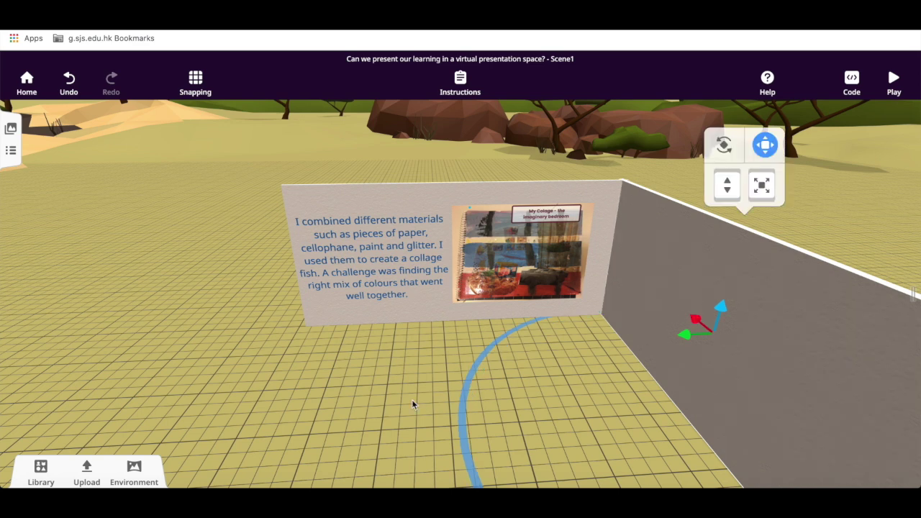
pyautogui.click(391, 397)
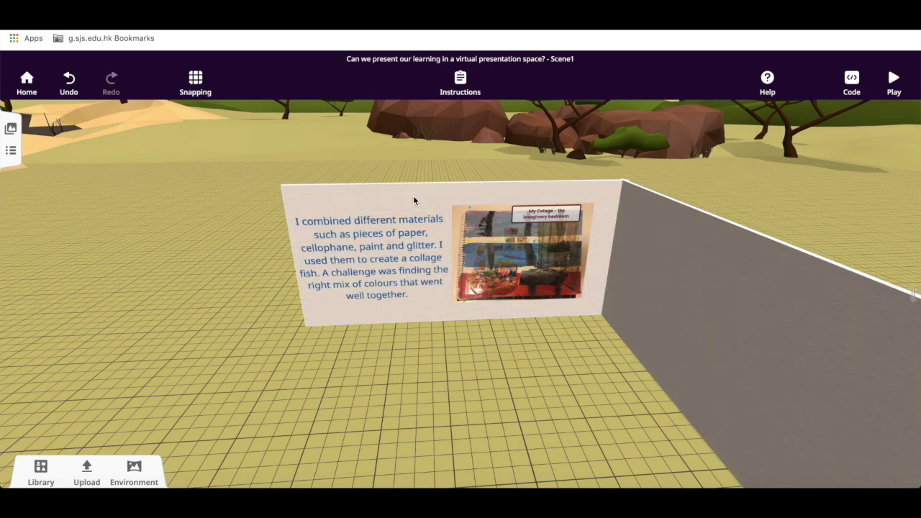
# Step: Lower the collage and the description text slightly on the wall to free space above them
pyautogui.click(523, 244)
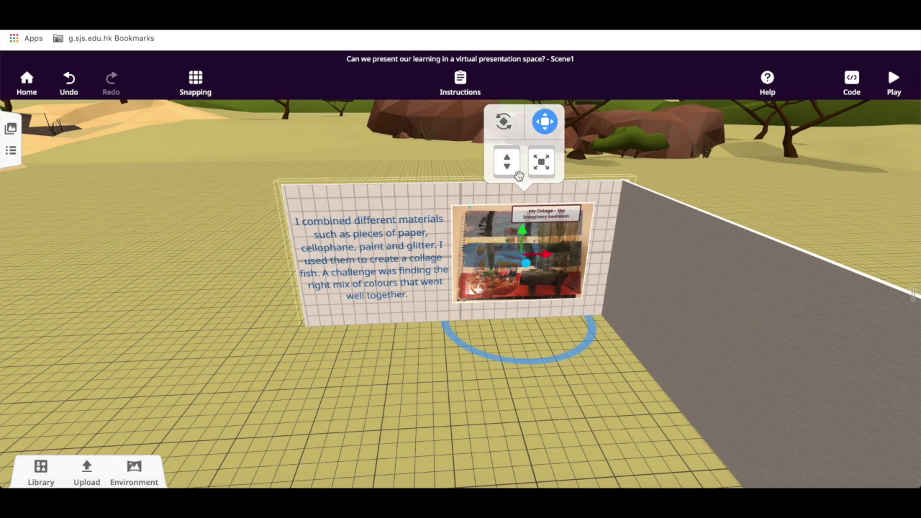
pyautogui.moveTo(507, 163); pyautogui.dragTo(510, 179)
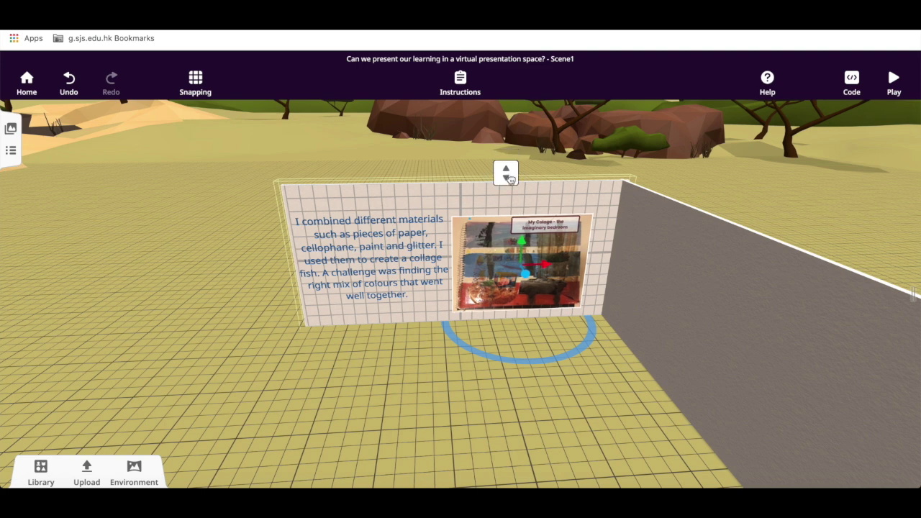
pyautogui.click(383, 243)
pyautogui.moveTo(347, 170); pyautogui.dragTo(348, 190)
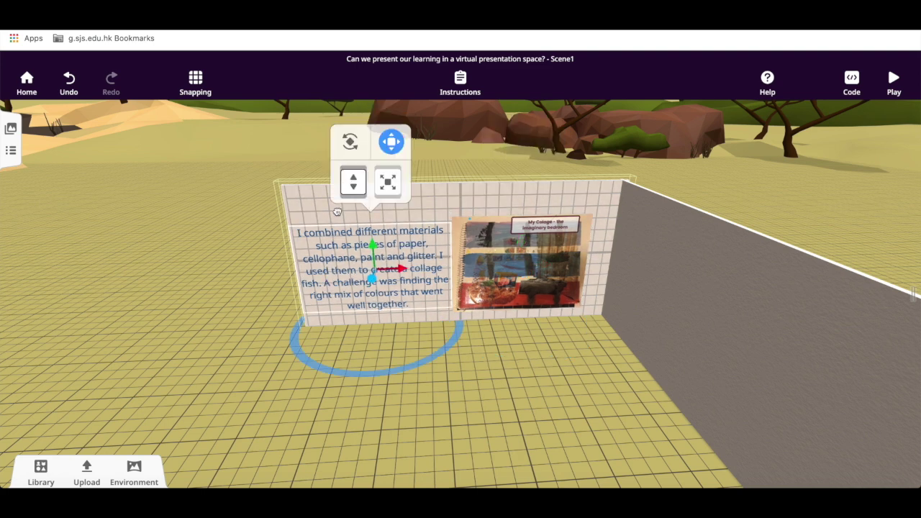
# Step: Place a 3D text object from the building library in front of the wall and set its text to "Collage"
pyautogui.click(41, 475)
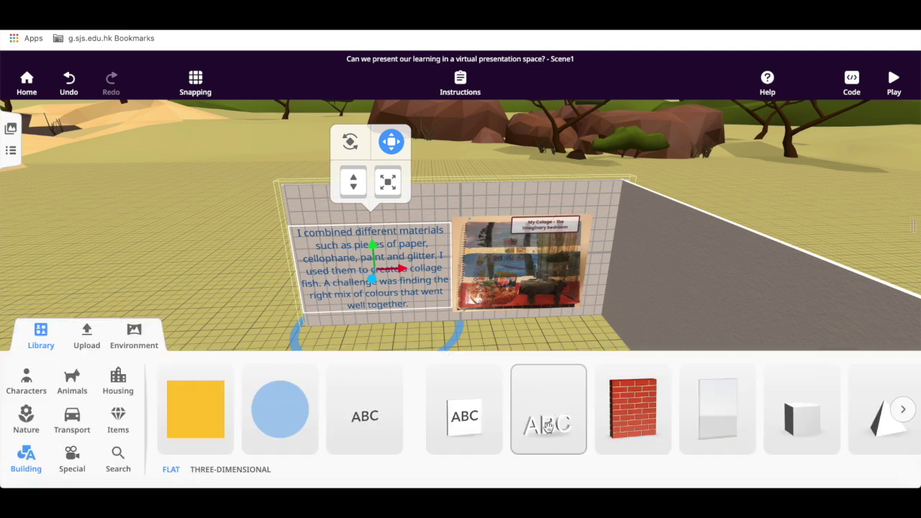
pyautogui.moveTo(547, 426); pyautogui.dragTo(453, 381)
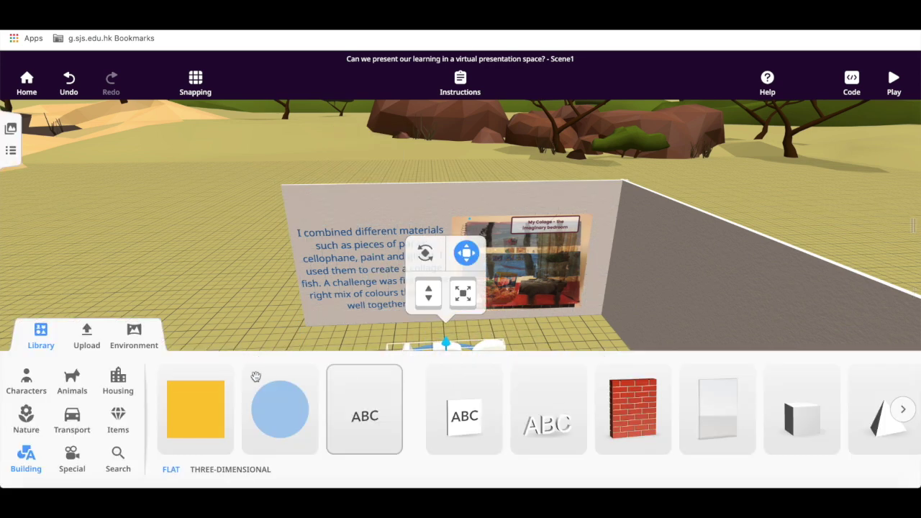
pyautogui.click(40, 334)
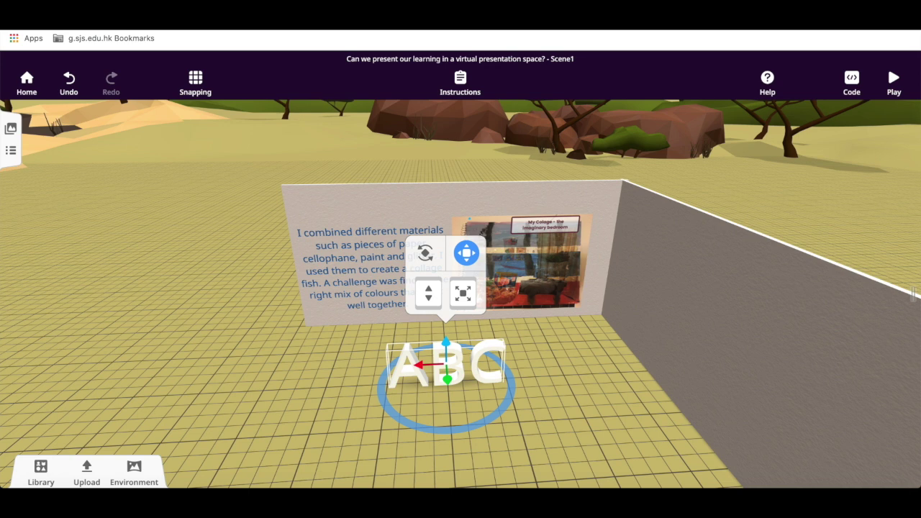
pyautogui.rightClick(479, 364)
pyautogui.click(590, 313)
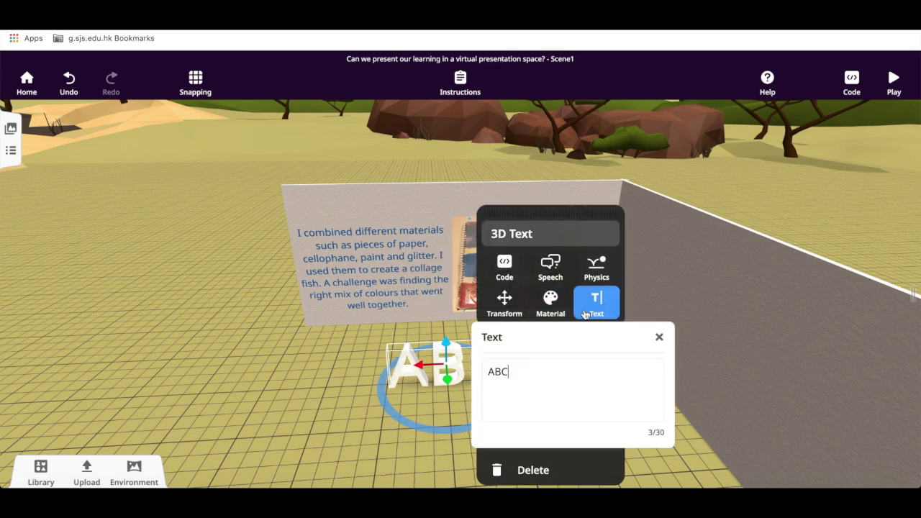
pyautogui.doubleClick(496, 372)
pyautogui.write('Collage')
pyautogui.click(658, 336)
pyautogui.click(416, 368)
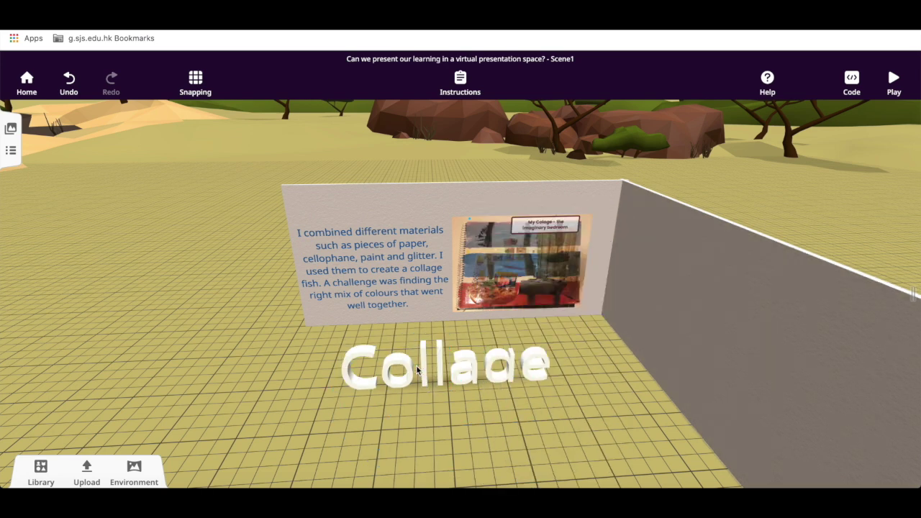
# Step: Attach the 3D "Collage" title to the top of the collage wall and preview the scene in play mode
pyautogui.click(417, 369)
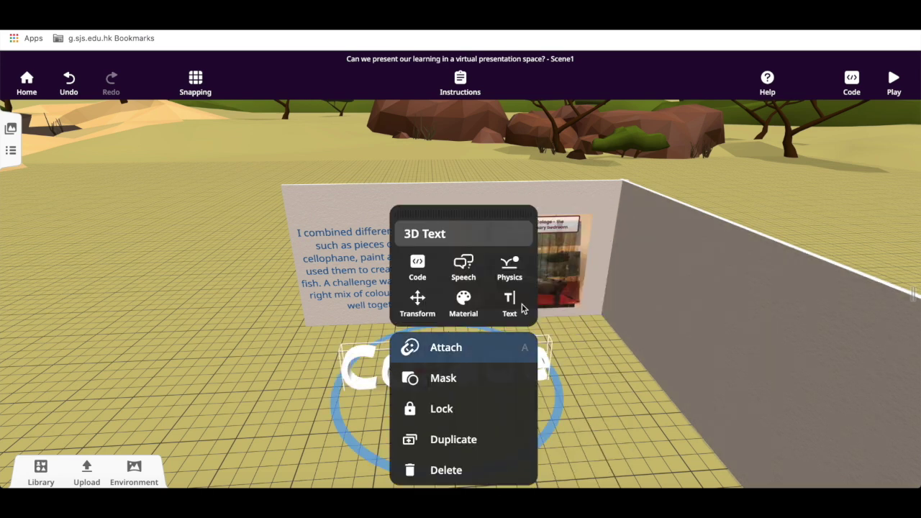
pyautogui.click(442, 349)
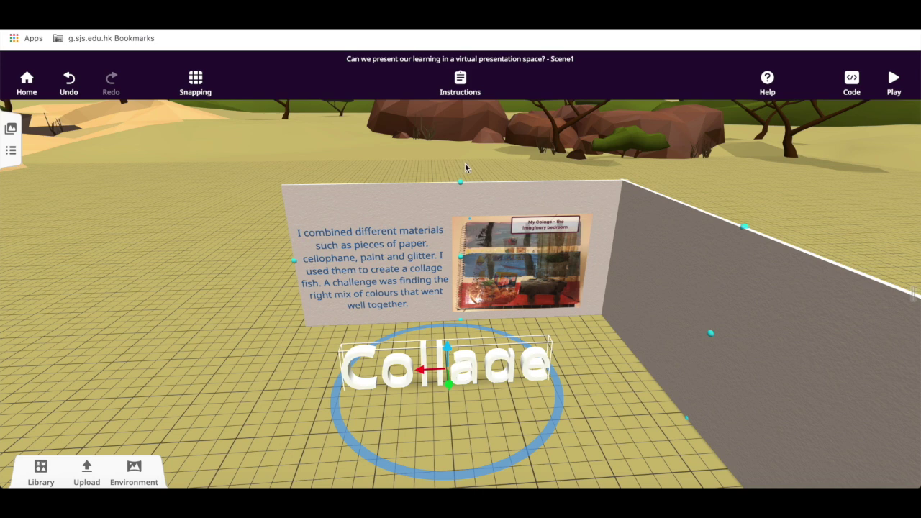
pyautogui.click(461, 181)
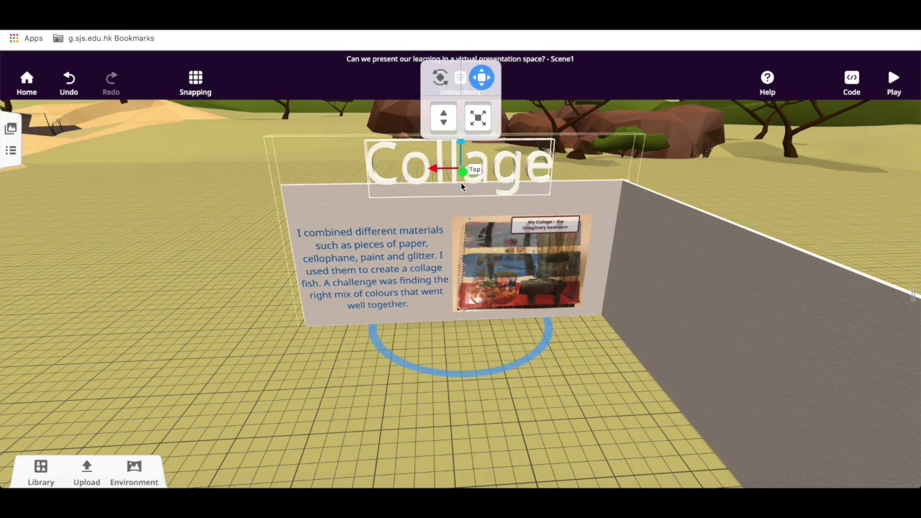
pyautogui.click(449, 424)
pyautogui.click(895, 84)
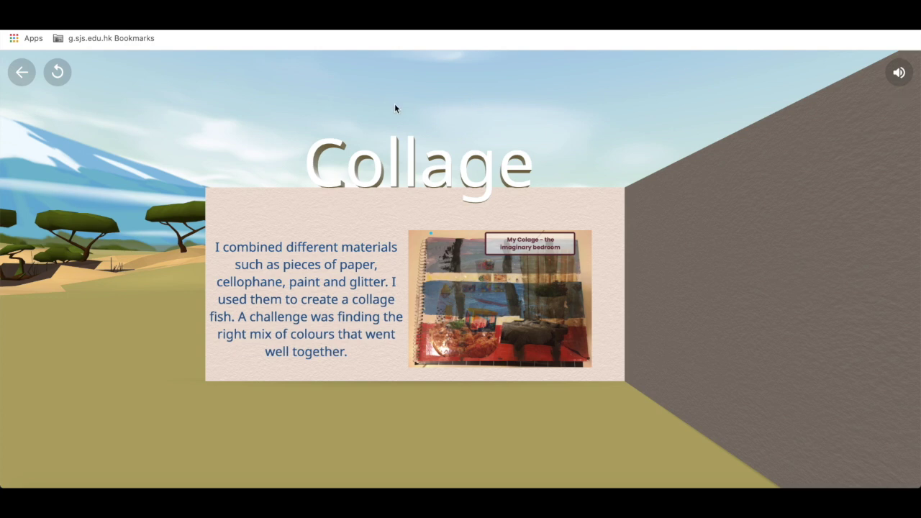
pyautogui.click(21, 73)
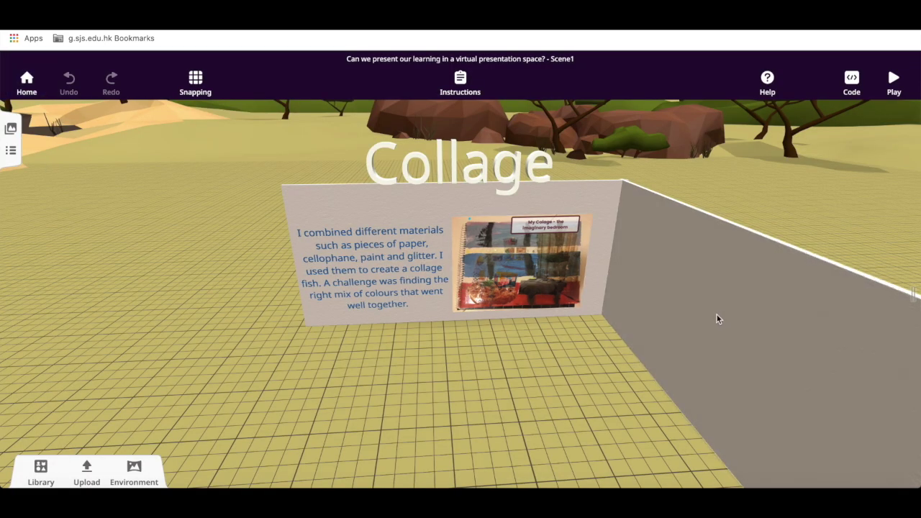
# Step: Upload the emoji creative challenge and gold fish images from the Desktop folder to the scene's images
pyautogui.click(86, 476)
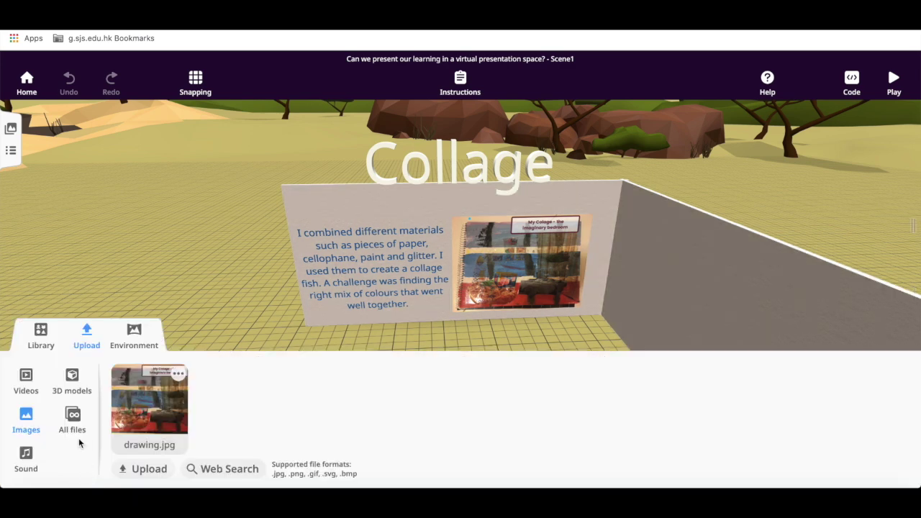
pyautogui.click(146, 471)
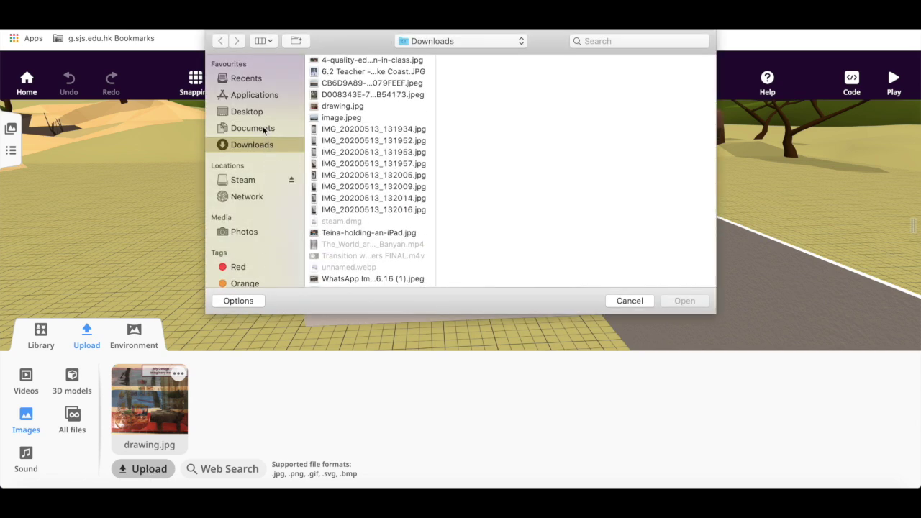
pyautogui.click(259, 113)
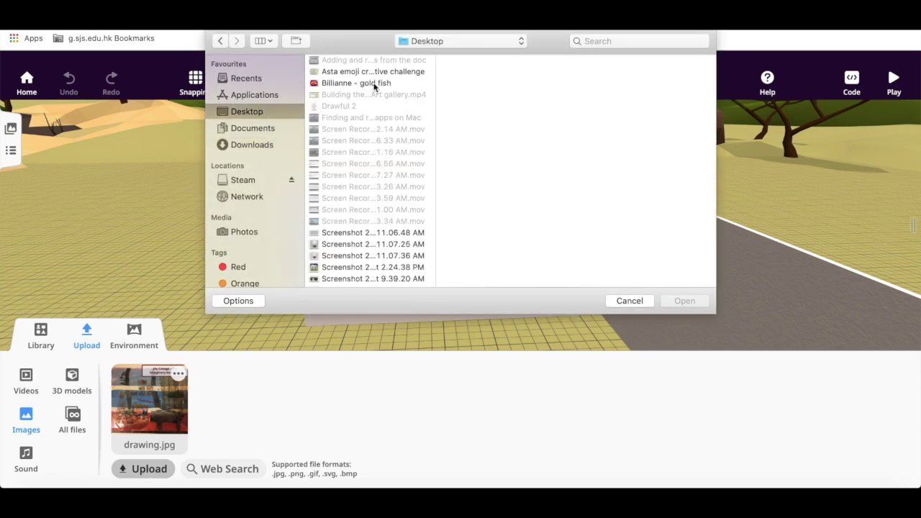
pyautogui.click(371, 72)
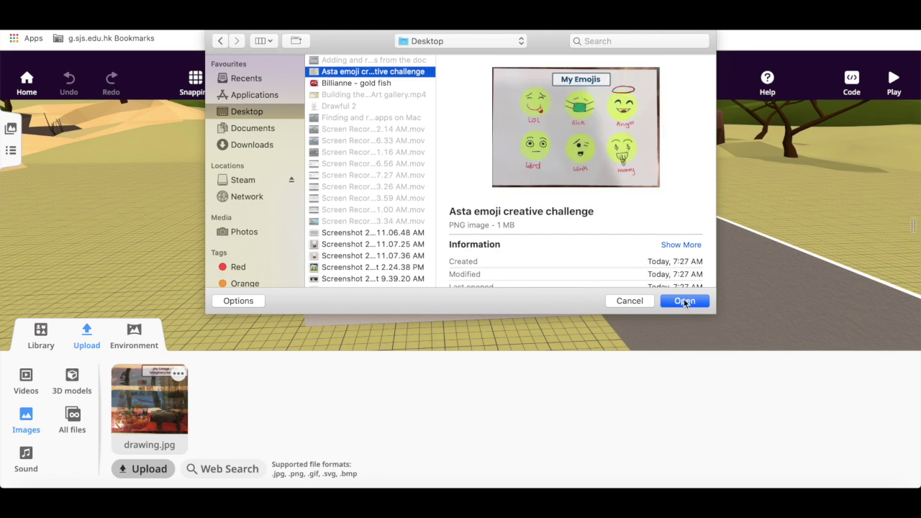
pyautogui.click(684, 301)
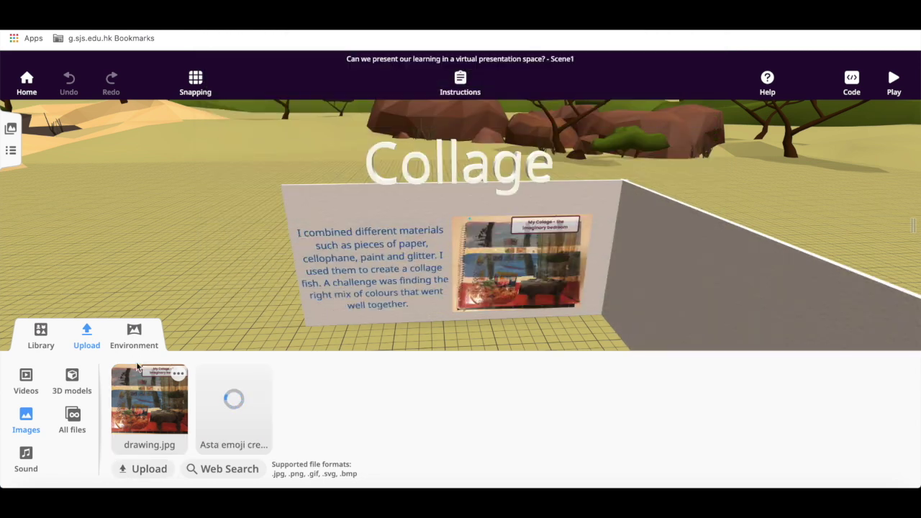
pyautogui.click(134, 468)
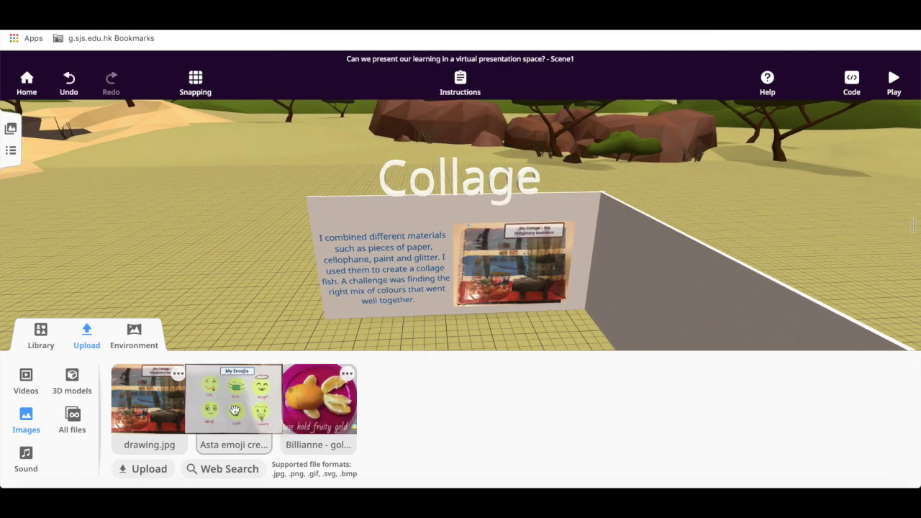
# Step: Place the uploaded emoji and gold fish images on the ground in front of the collage wall
pyautogui.moveTo(235, 410); pyautogui.dragTo(444, 356)
pyautogui.moveTo(324, 396); pyautogui.dragTo(317, 360)
pyautogui.click(81, 333)
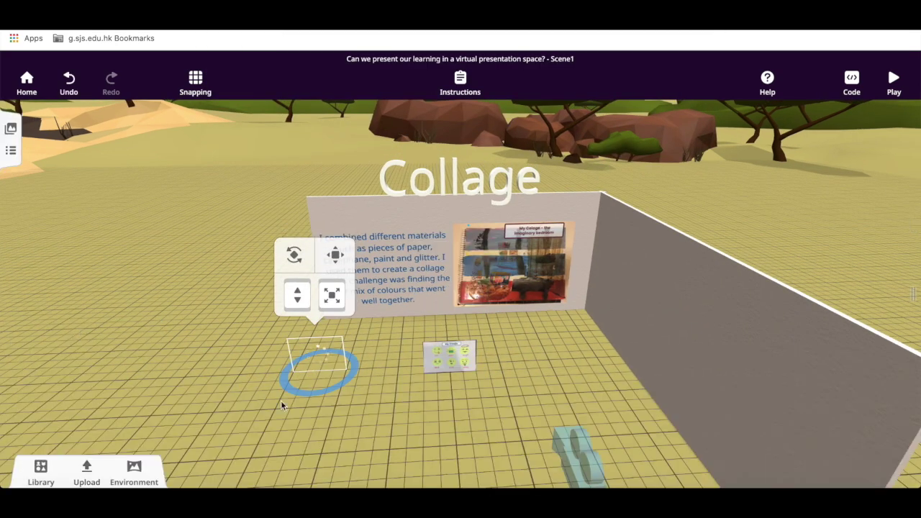
# Step: Attach the emoji image to the front of the empty side wall and shift it toward the corner
pyautogui.click(464, 358)
pyautogui.click(514, 372)
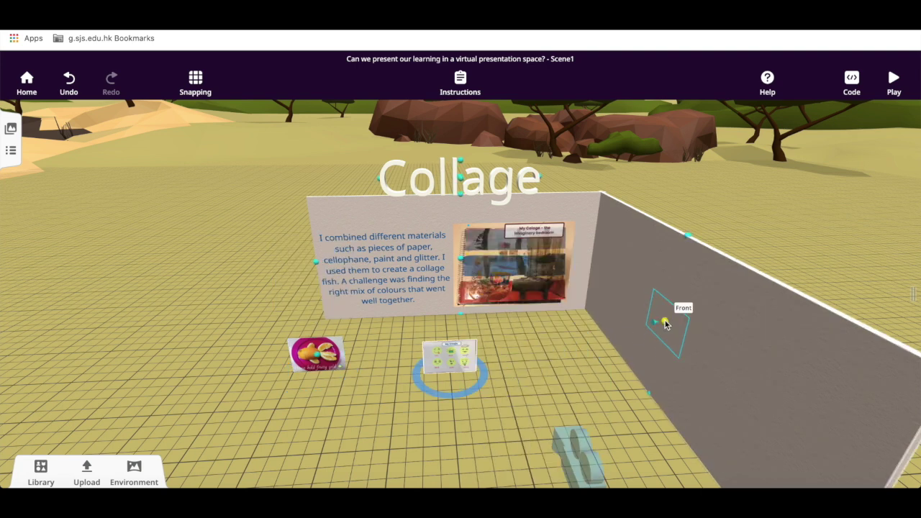
pyautogui.click(665, 322)
pyautogui.moveTo(667, 317); pyautogui.dragTo(629, 281)
# Step: Attach the gold fish image to the front of the side wall, move it toward the wall's open end and adjust its height
pyautogui.doubleClick(322, 352)
pyautogui.click(371, 368)
pyautogui.click(665, 322)
pyautogui.moveTo(666, 324); pyautogui.dragTo(732, 383)
pyautogui.moveTo(756, 321); pyautogui.dragTo(756, 288)
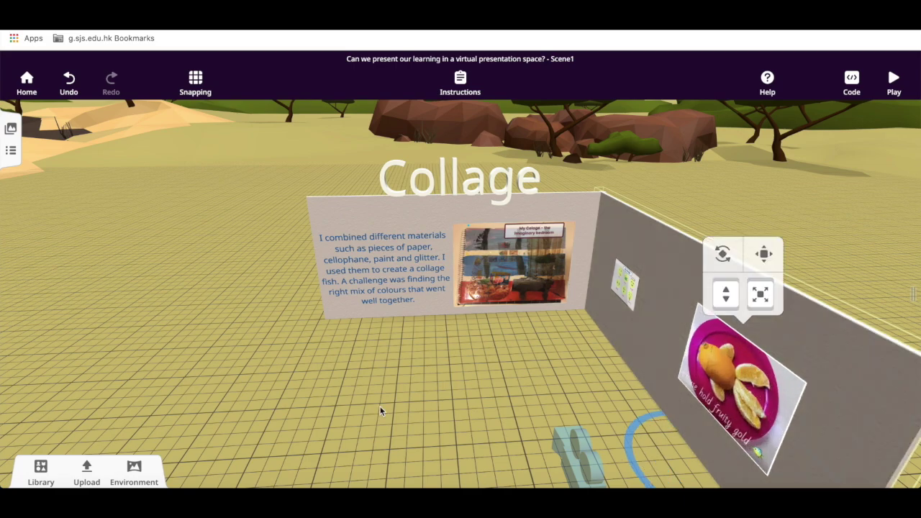
# Step: Enlarge the emoji image on the side wall and adjust its position there
pyautogui.moveTo(379, 406); pyautogui.dragTo(537, 395)
pyautogui.scroll(2, 537, 394)
pyautogui.click(570, 229)
pyautogui.moveTo(578, 168); pyautogui.dragTo(664, 117)
pyautogui.moveTo(545, 147); pyautogui.dragTo(593, 148)
# Step: Try a larger size for the gold fish image on the side wall, and delete the image
pyautogui.click(693, 231)
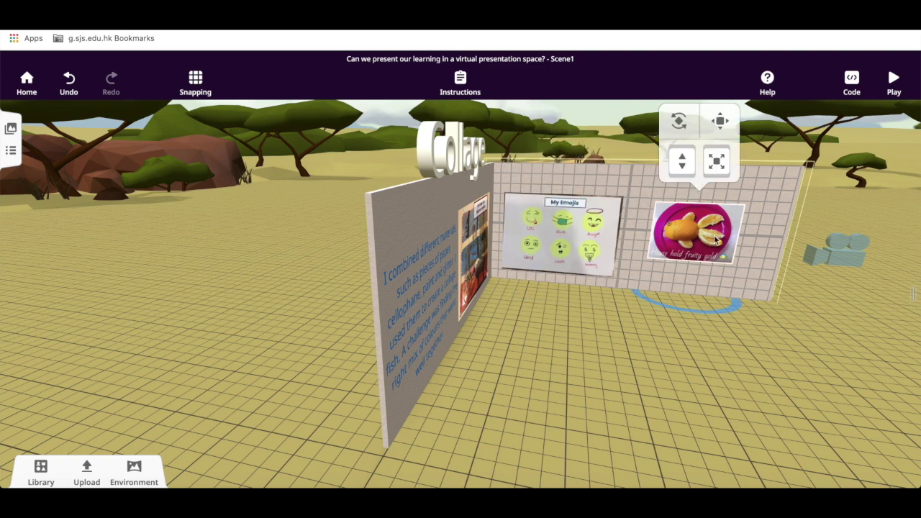
pyautogui.moveTo(718, 161); pyautogui.dragTo(771, 121)
pyautogui.moveTo(684, 146); pyautogui.dragTo(685, 156)
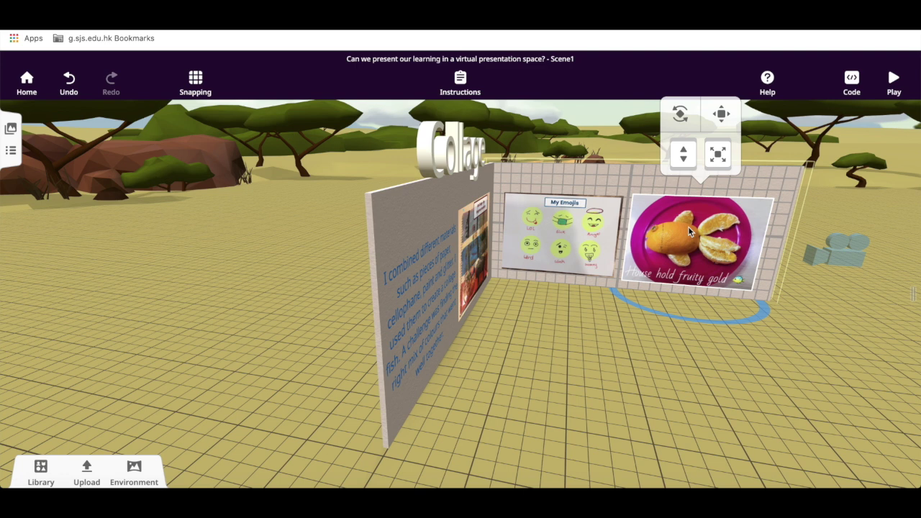
pyautogui.press('Delete')
# Step: Place a flat text object from the building library in front of the side wall and rotate it to face outward
pyautogui.click(41, 472)
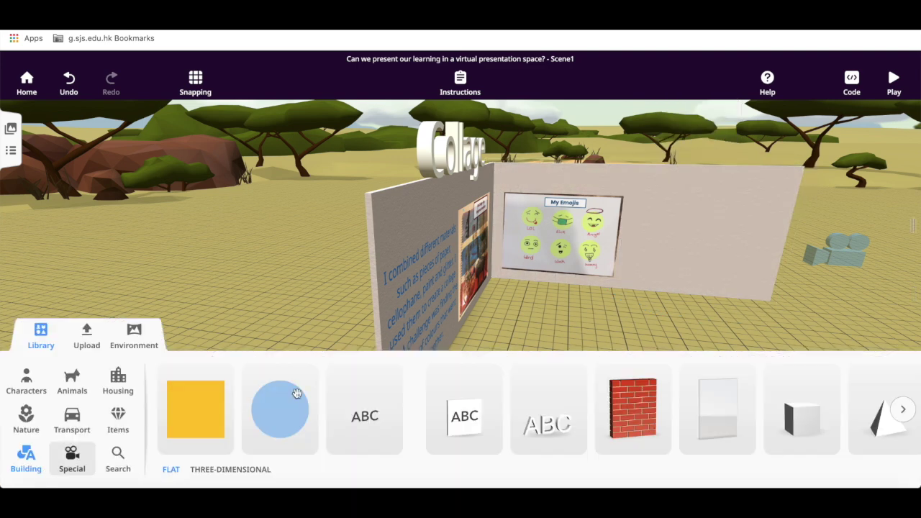
pyautogui.moveTo(363, 409); pyautogui.dragTo(652, 320)
pyautogui.click(643, 180)
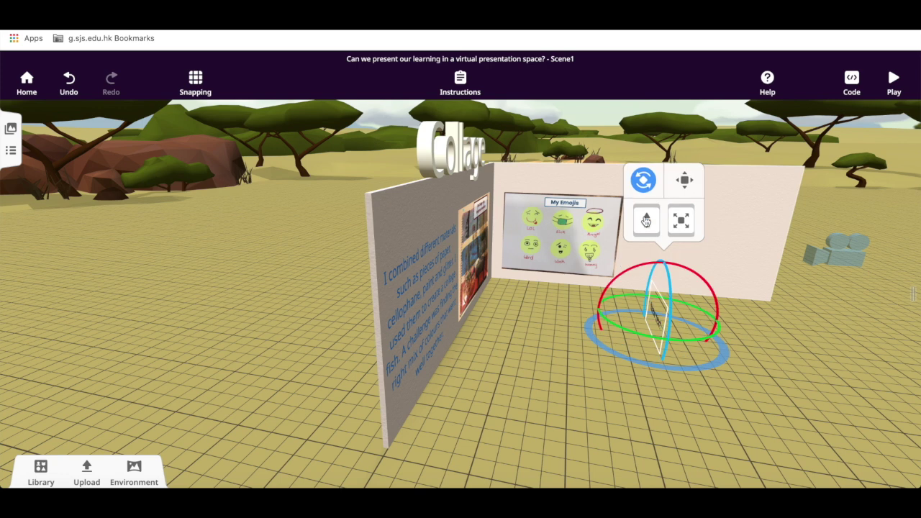
pyautogui.moveTo(692, 337); pyautogui.dragTo(646, 337)
# Step: Set the new text to "I have created a series of personalised emojis. They are very expressive. I have used felt tip pens"
pyautogui.rightClick(653, 315)
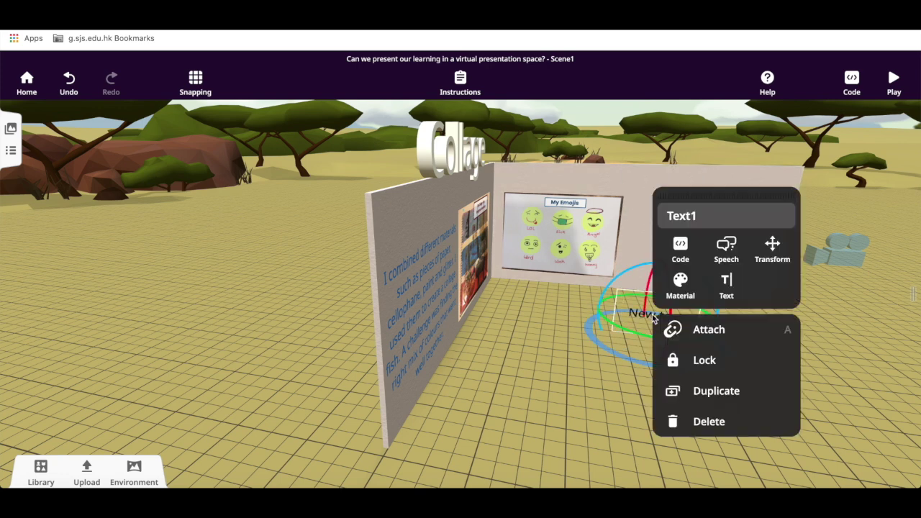
pyautogui.click(727, 285)
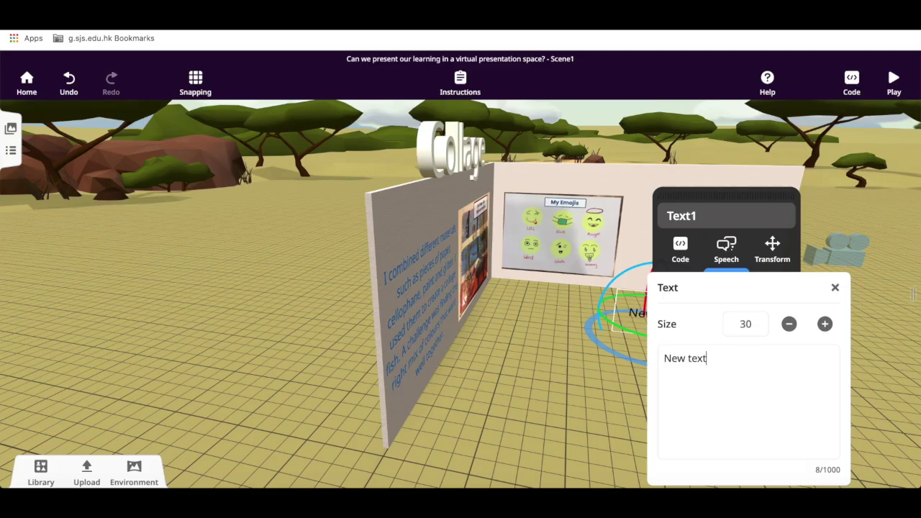
pyautogui.tripleClick(681, 362)
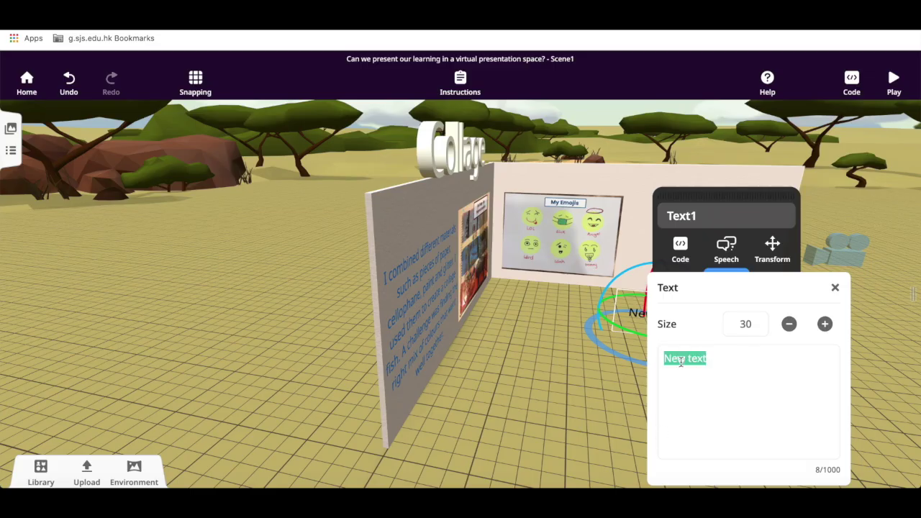
pyautogui.write('I have ')
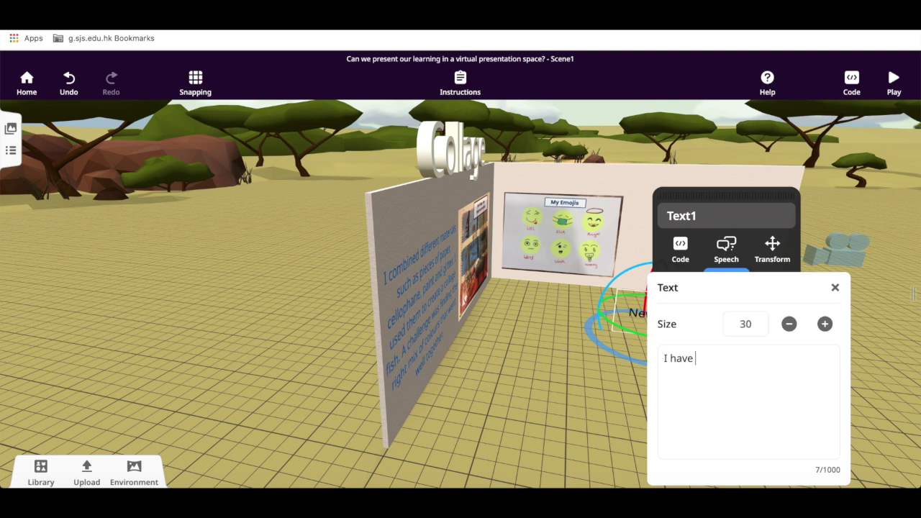
pyautogui.write('created a series of personalised emojis. They are very expressive. I have used felt tip pens')
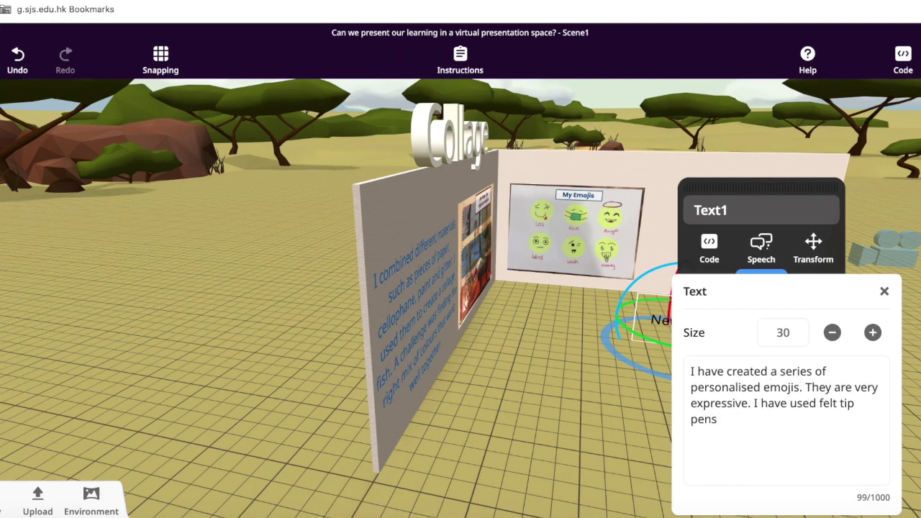
# Step: Remove "They are very expressive." and end with "I am proud that they are expressive and I think they show the emotion or action very well."
pyautogui.write('. I am')
pyautogui.moveTo(805, 387); pyautogui.dragTo(754, 403)
pyautogui.press('BackSpace')
pyautogui.click(786, 403)
pyautogui.write('proud that they are expressive and I think they show the emotion or action very well.')
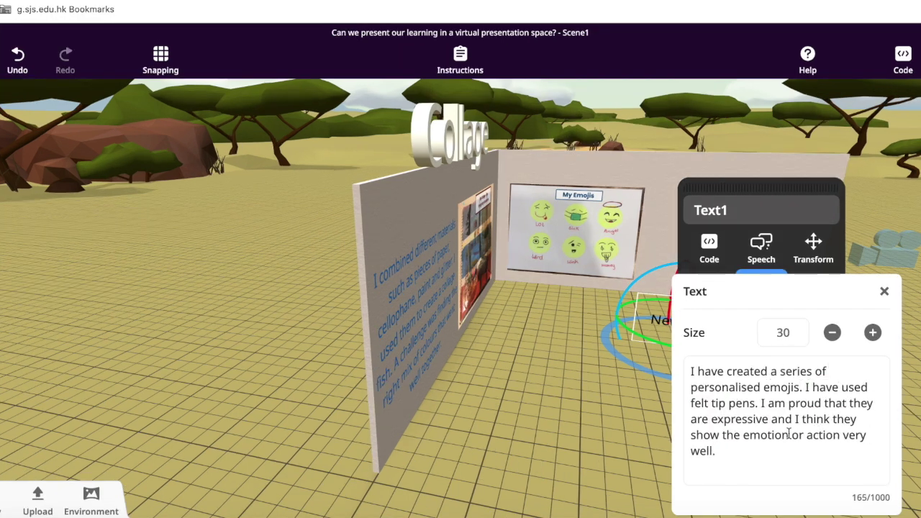
# Step: Replace "show the emotion" with "match the description" in the emoji text and finish editing
pyautogui.press('BackSpace')
pyautogui.press('BackSpace')
pyautogui.press('BackSpace')
pyautogui.press('BackSpace')
pyautogui.press('BackSpace')
pyautogui.press('BackSpace')
pyautogui.press('BackSpace')
pyautogui.press('BackSpace')
pyautogui.press('BackSpace')
pyautogui.press('BackSpace')
pyautogui.press('BackSpace')
pyautogui.press('BackSpace')
pyautogui.press('BackSpace')
pyautogui.press('BackSpace')
pyautogui.press('BackSpace')
pyautogui.press('BackSpace')
pyautogui.write('match the description')
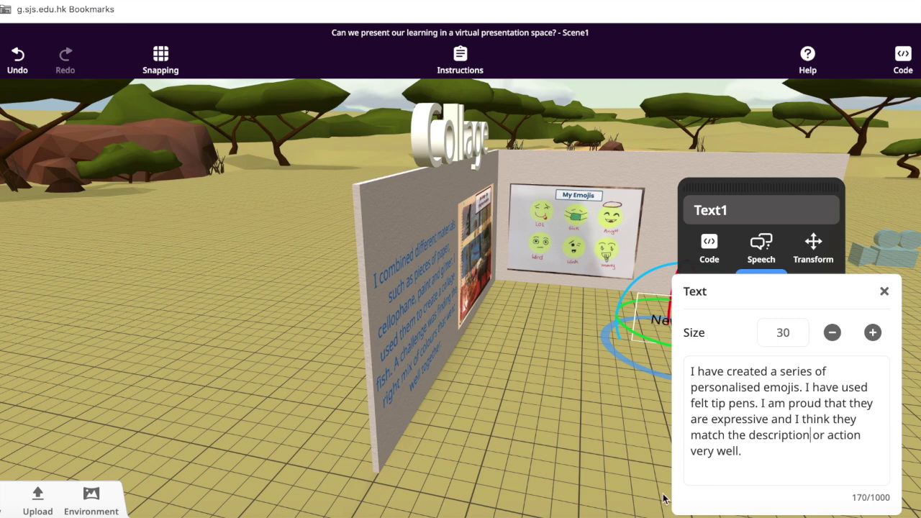
pyautogui.click(639, 462)
# Step: Attach the emoji description text to the side wall and enlarge it
pyautogui.click(683, 327)
pyautogui.rightClick(695, 332)
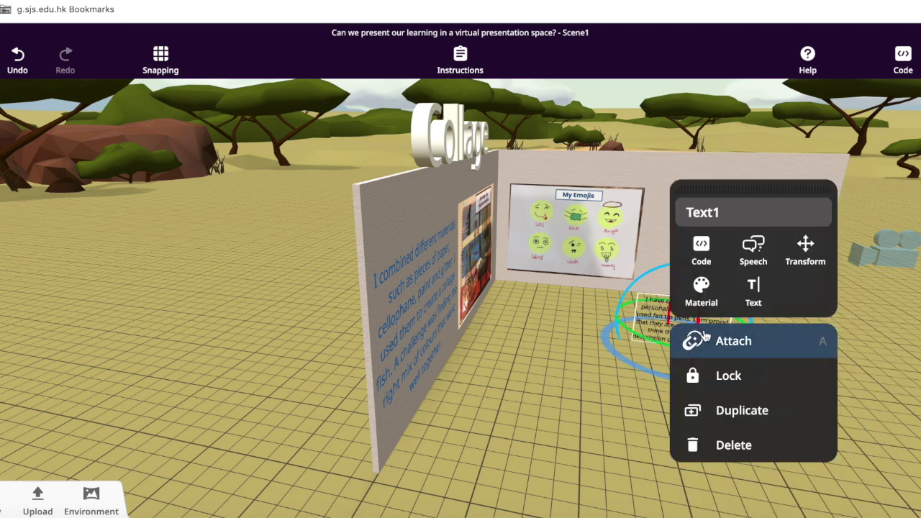
pyautogui.click(705, 335)
pyautogui.click(659, 226)
pyautogui.moveTo(674, 123); pyautogui.dragTo(714, 70)
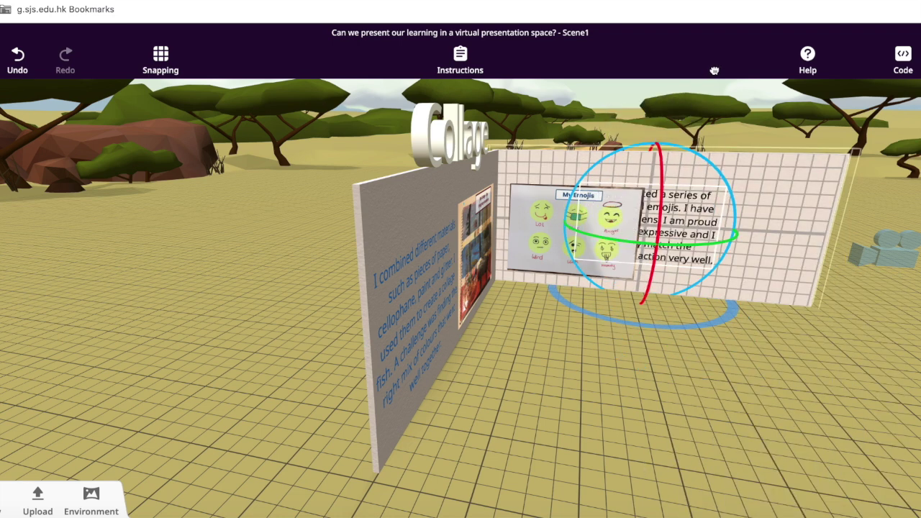
# Step: Move the description text along the wall until it sits beside the emoji image, and lower it slightly
pyautogui.click(680, 52)
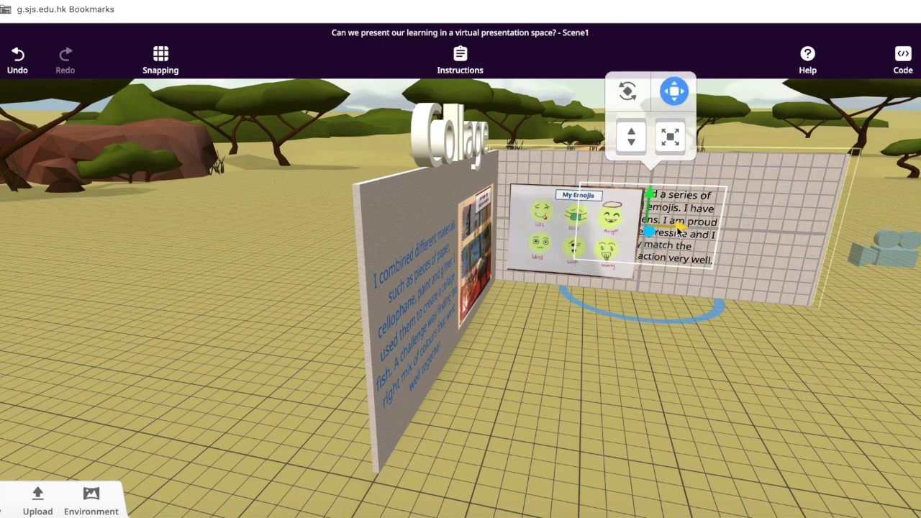
pyautogui.moveTo(679, 230); pyautogui.dragTo(758, 240)
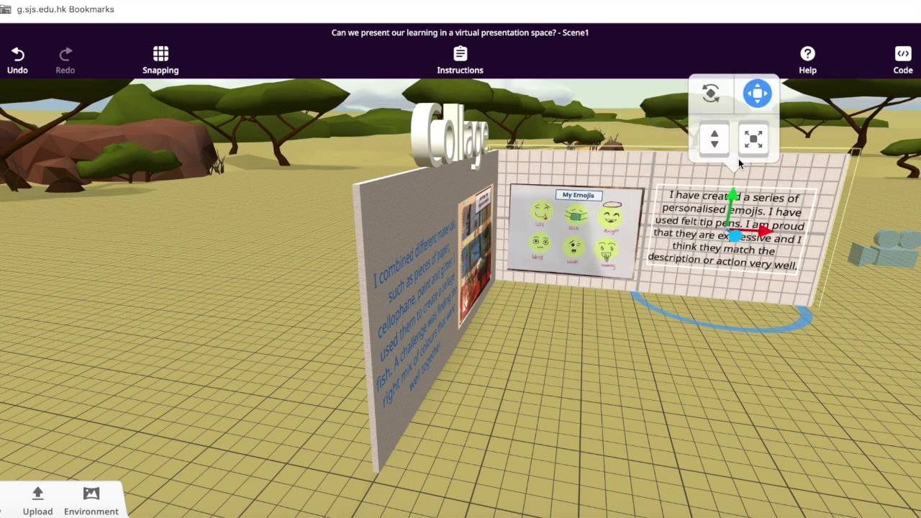
pyautogui.moveTo(734, 193); pyautogui.dragTo(734, 204)
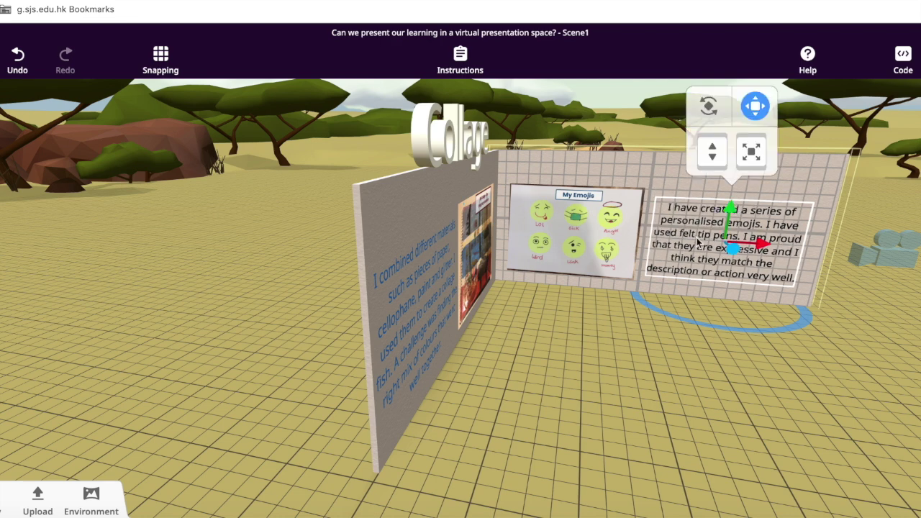
# Step: Change the colour of the emoji description text to dark blue
pyautogui.rightClick(733, 215)
pyautogui.click(727, 212)
pyautogui.click(805, 288)
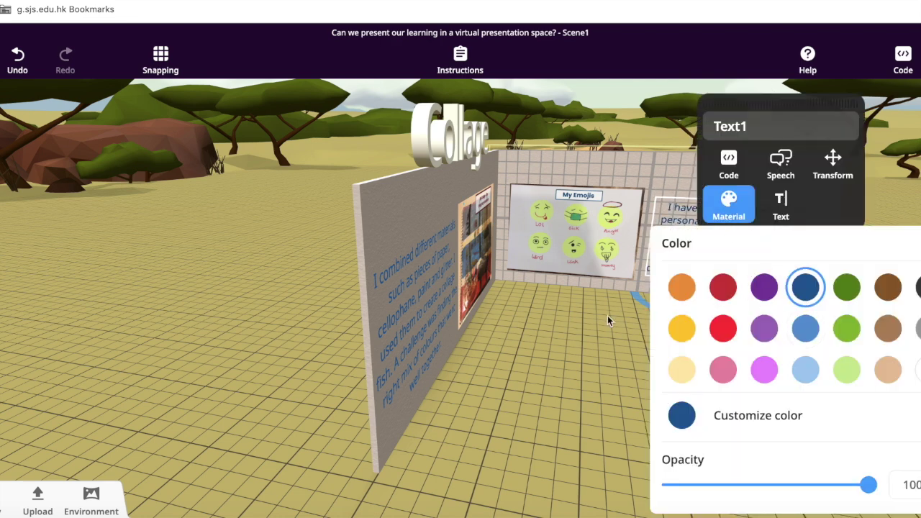
pyautogui.click(608, 319)
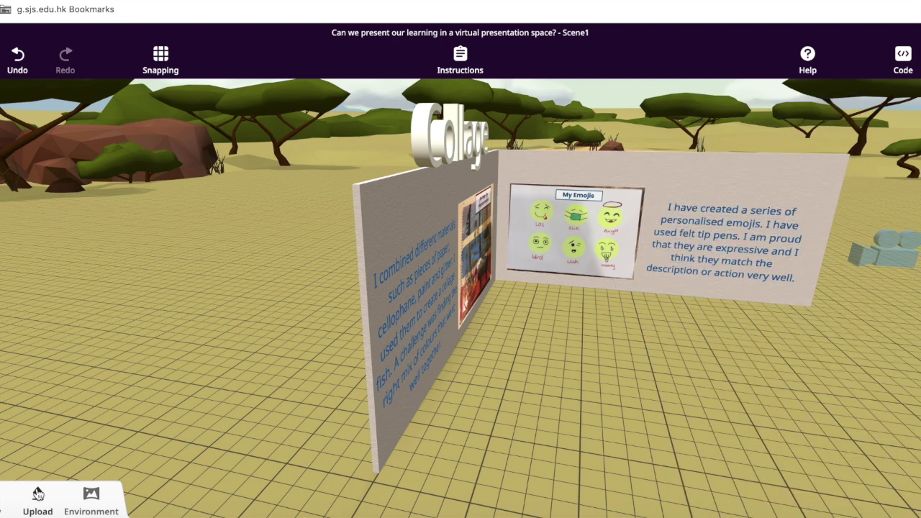
# Step: Place a 3D text object in front of the emoji wall and rotate it to face outward
pyautogui.click(2, 502)
pyautogui.moveTo(588, 428); pyautogui.dragTo(657, 317)
pyautogui.click(641, 181)
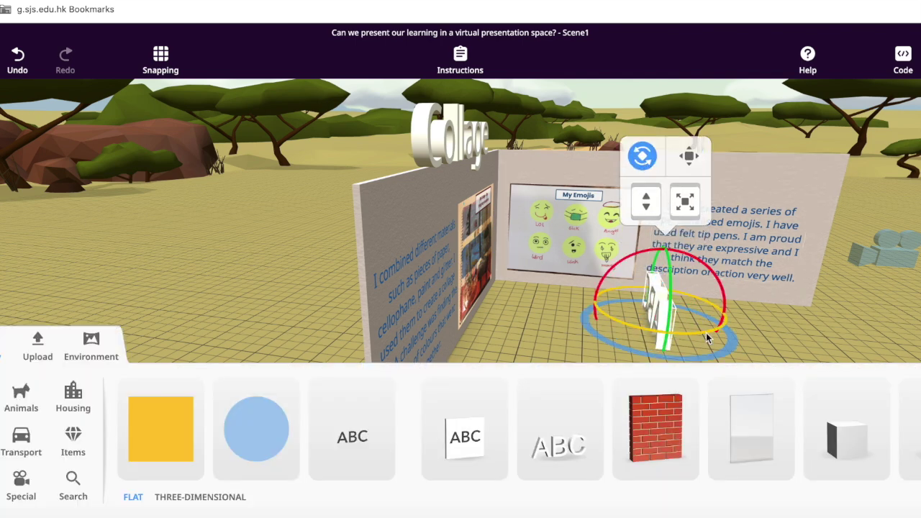
pyautogui.moveTo(706, 336); pyautogui.dragTo(646, 333)
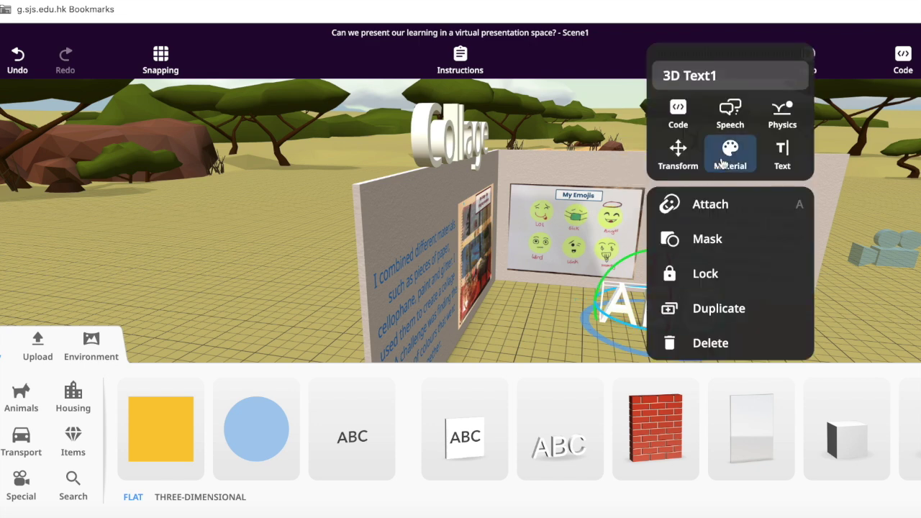
# Step: Set the 3D text to "Creative challenge" and attach it to the top of the emoji wall
pyautogui.click(777, 155)
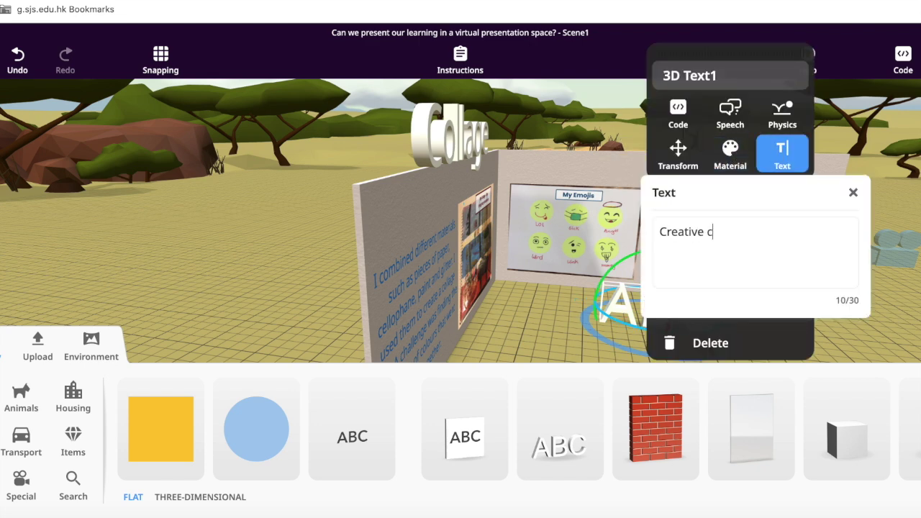
pyautogui.click(549, 319)
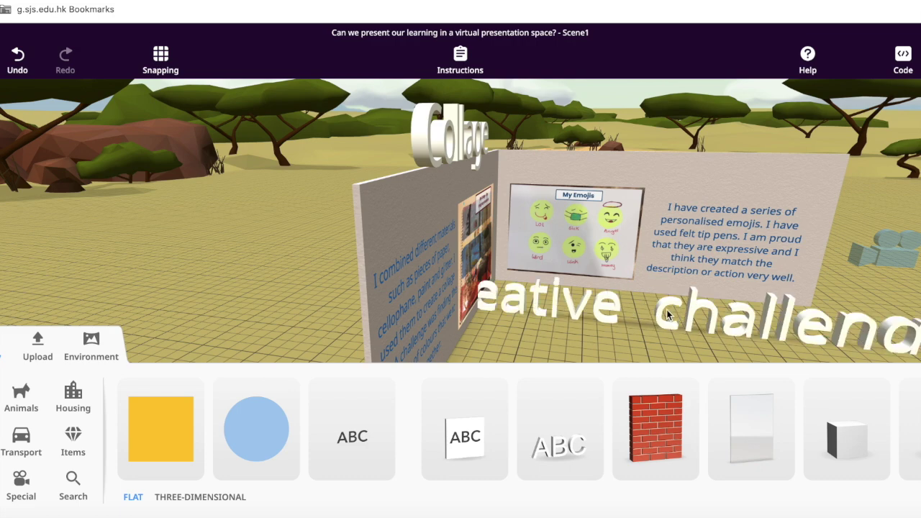
pyautogui.click(660, 308)
pyautogui.press('a')
pyautogui.click(656, 151)
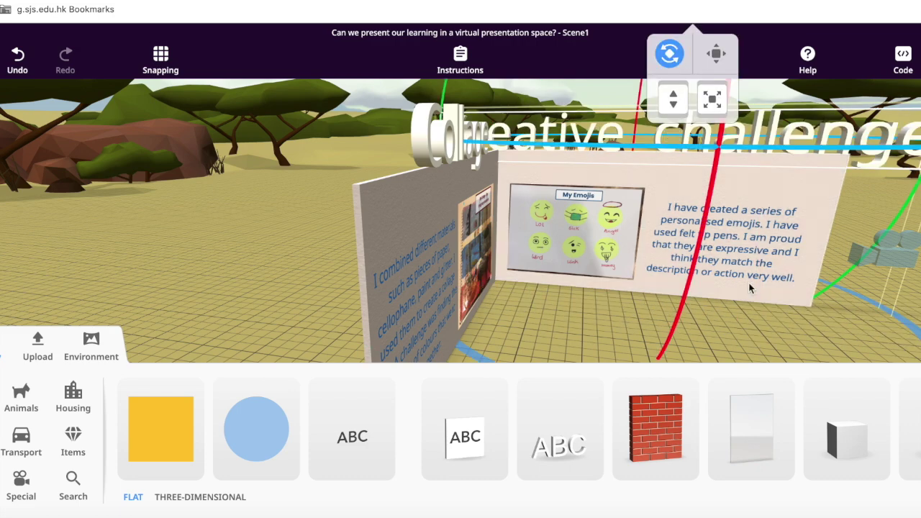
# Step: Duplicate the emoji wall with its attached items and place the copy end to end with the original
pyautogui.scroll(-10, 749, 287)
pyautogui.click(807, 335)
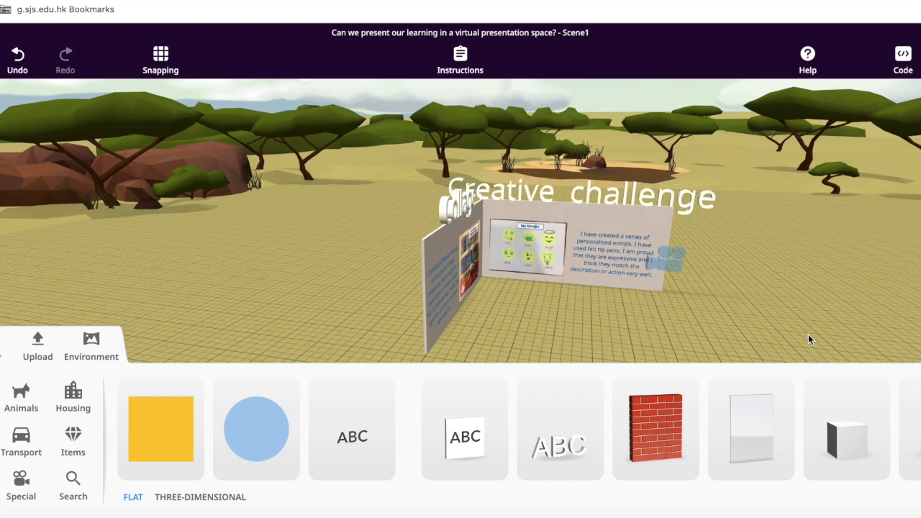
pyautogui.click(655, 223)
pyautogui.click(600, 55)
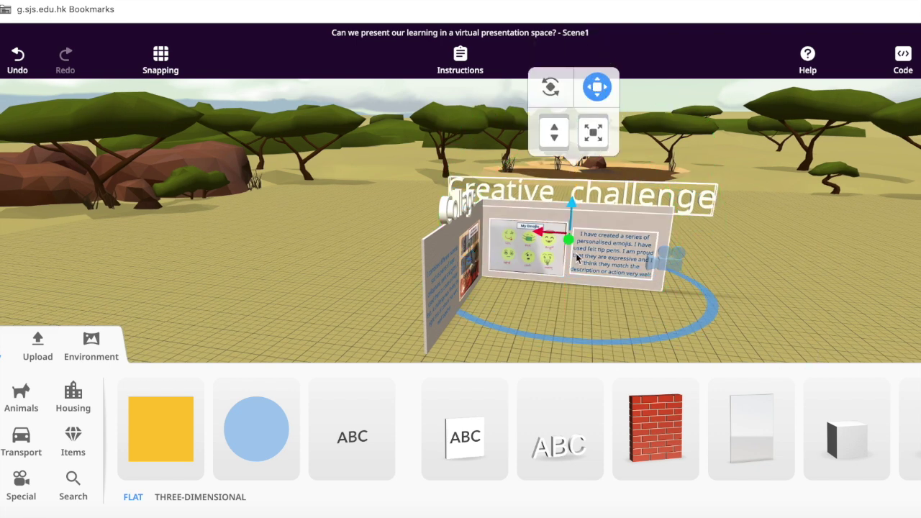
pyautogui.keyDown('alt'); pyautogui.moveTo(540, 234); pyautogui.dragTo(740, 251); pyautogui.keyUp('alt')
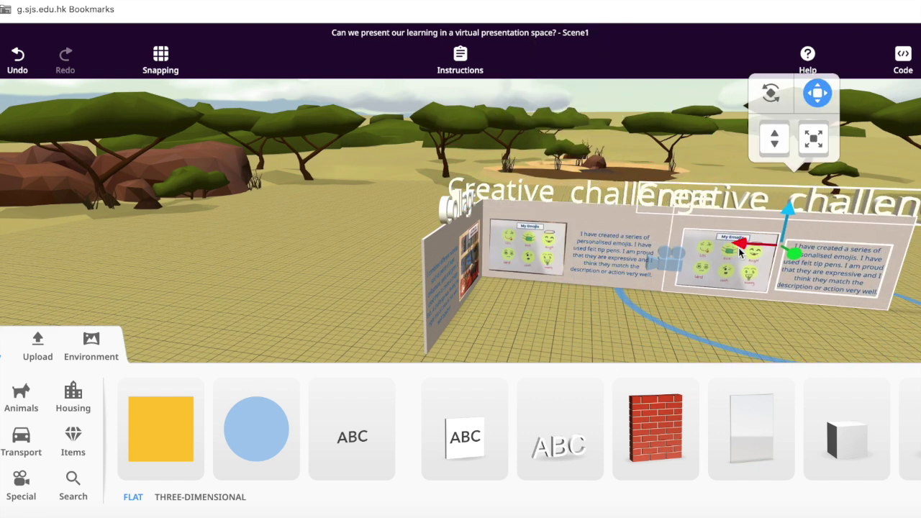
# Step: Remove the copied description text, emoji image and 3D title from the duplicated wall
pyautogui.click(827, 263)
pyautogui.press('BackSpace')
pyautogui.click(748, 251)
pyautogui.press('BackSpace')
pyautogui.click(748, 201)
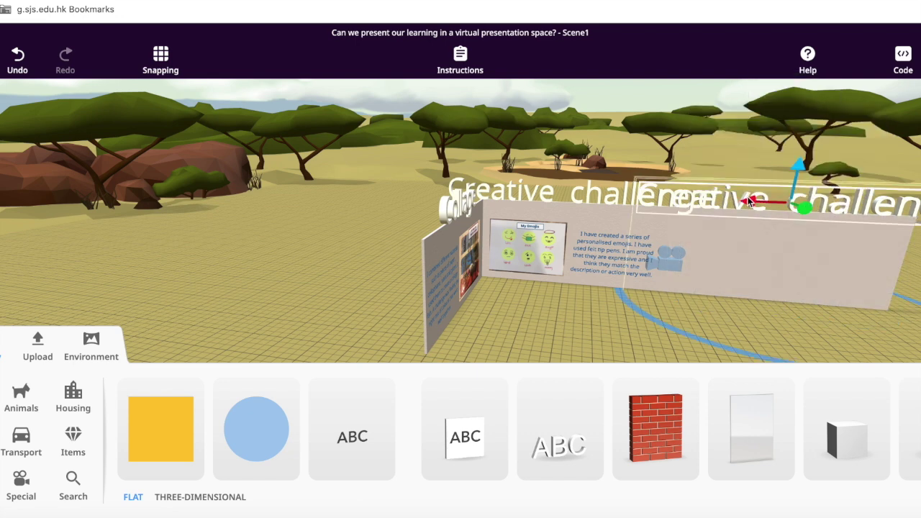
pyautogui.hotkey('ctrl', 'z')
# Step: Move the "Creative challenge" title along the wall top to centre it over both wall sections
pyautogui.click(646, 200)
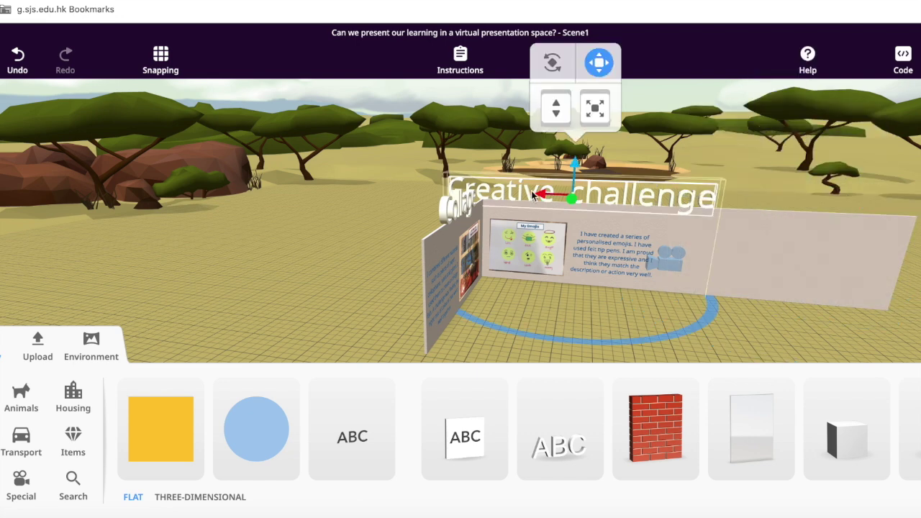
pyautogui.moveTo(577, 200); pyautogui.dragTo(627, 199)
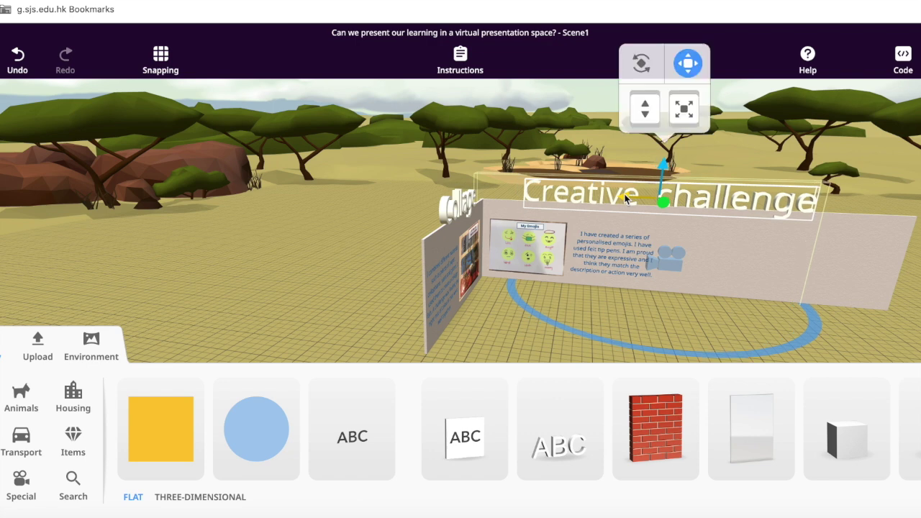
# Step: Place the gold fish image in front of the duplicated wall section and attach it to that wall
pyautogui.click(40, 349)
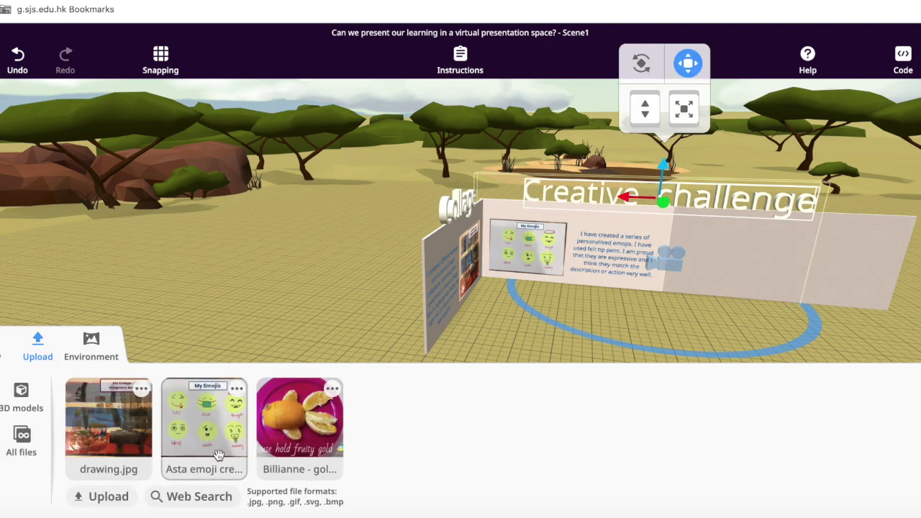
pyautogui.moveTo(301, 430); pyautogui.dragTo(712, 349)
pyautogui.click(697, 215)
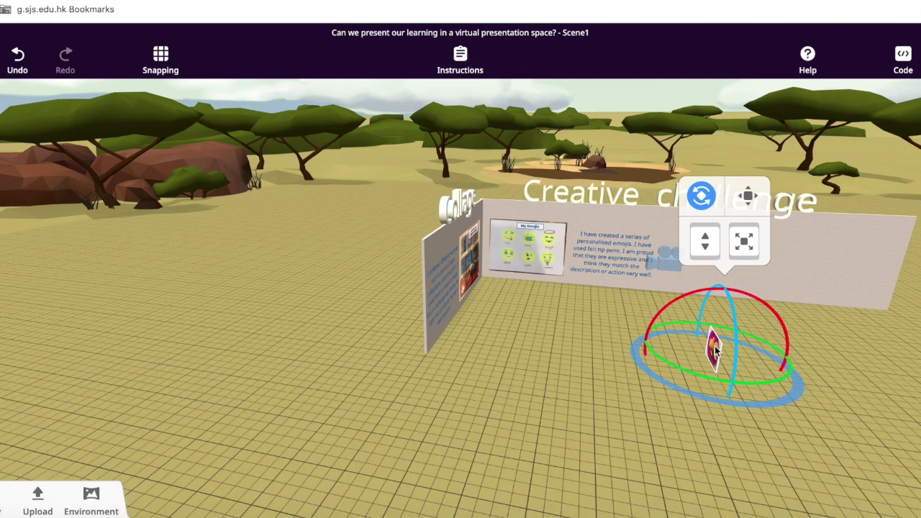
pyautogui.rightClick(713, 347)
pyautogui.click(767, 362)
pyautogui.click(779, 256)
# Step: Enlarge the attached gold fish image and shift it along the wall toward the emoji description
pyautogui.moveTo(815, 142); pyautogui.dragTo(855, 103)
pyautogui.click(816, 101)
pyautogui.moveTo(819, 264); pyautogui.dragTo(763, 263)
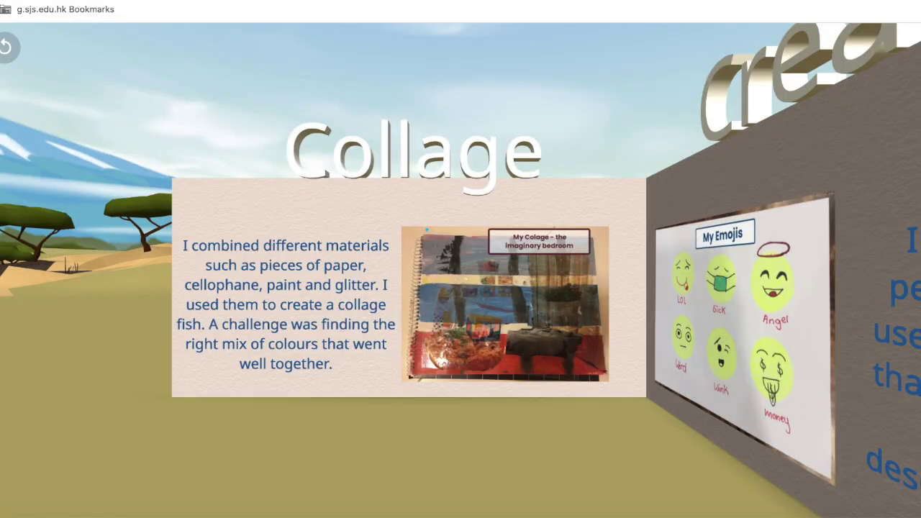
# Step: Preview the collage and creative challenge walls in play mode, and leave the preview
pyautogui.press('a')
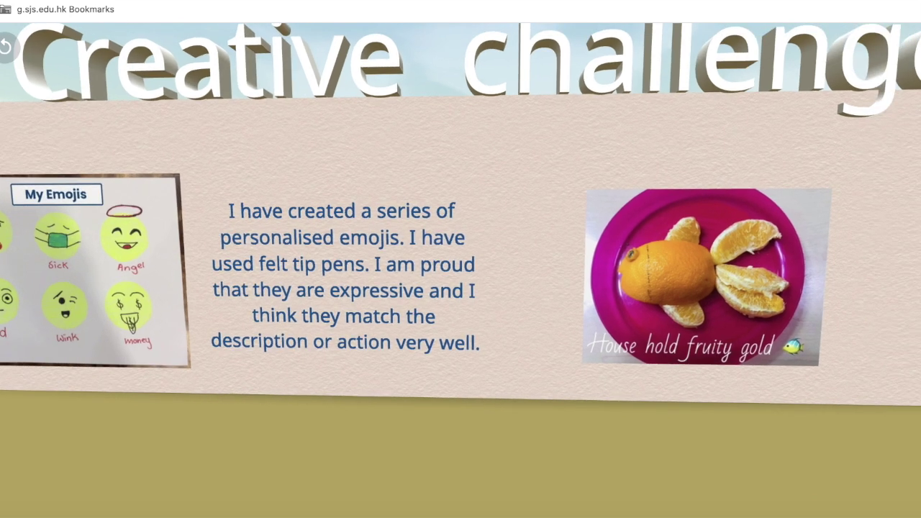
pyautogui.press('Escape')
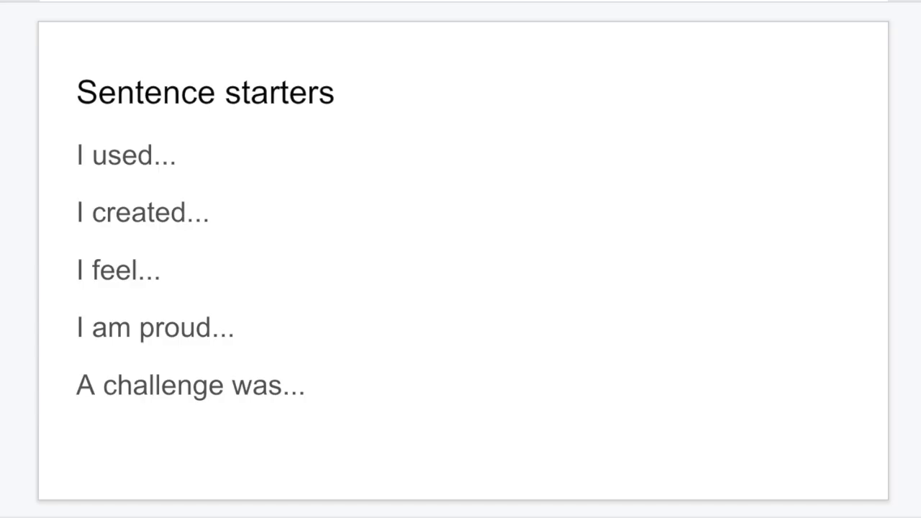
# Step: Switch to the slide presentation and highlight the "Sentence starters" title
pyautogui.tripleClick(165, 86)
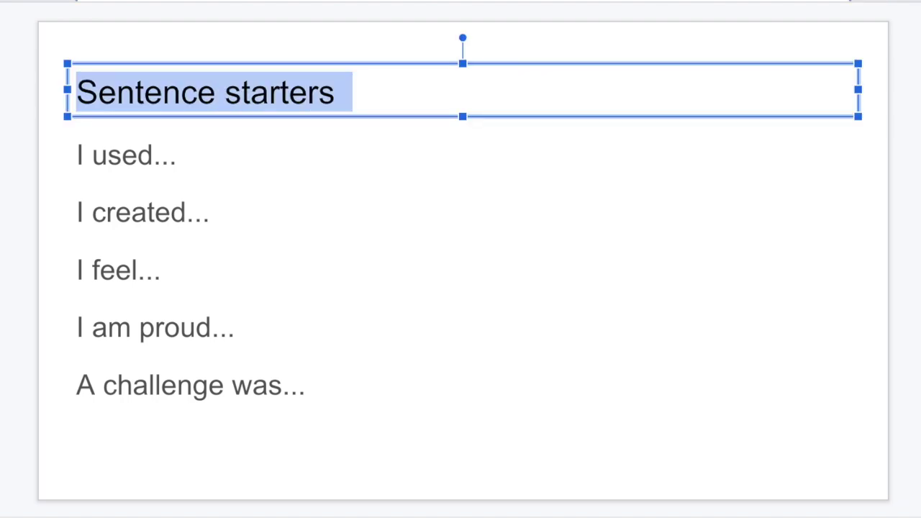